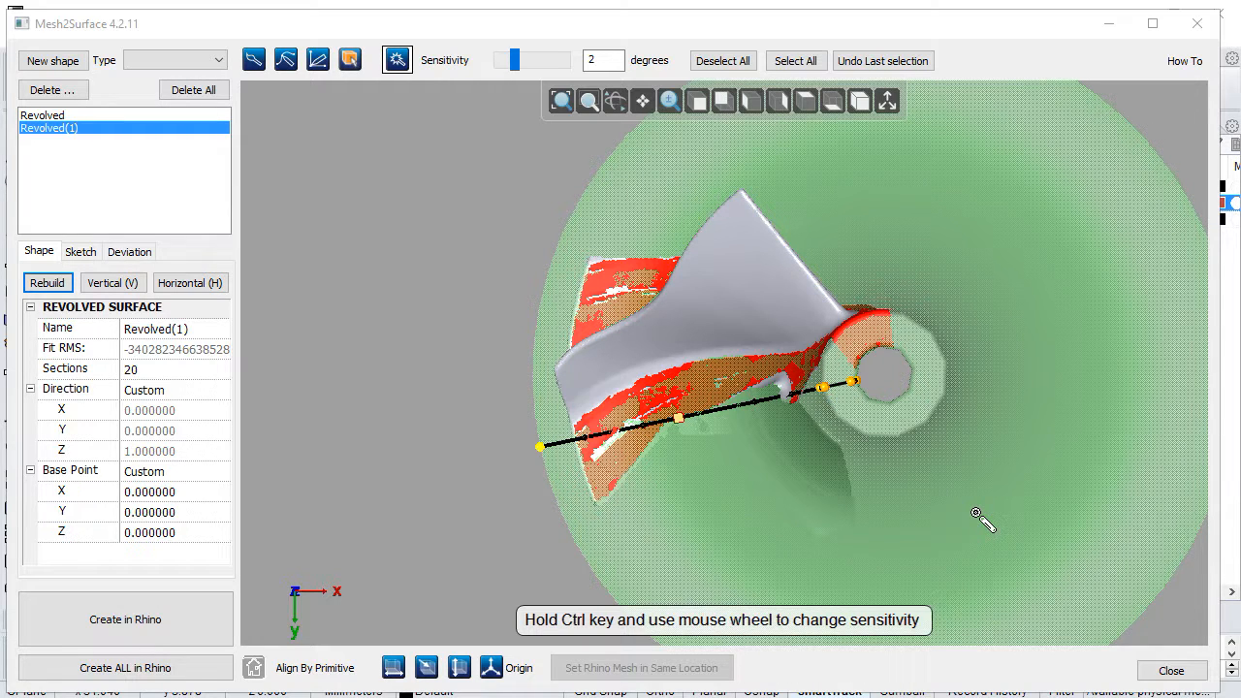
Step: Review the two existing revolved surfaces, Revolved and Revolved(1), against the blade mesh from several angles
{"action": "left_click", "coordinate": [42, 117]}
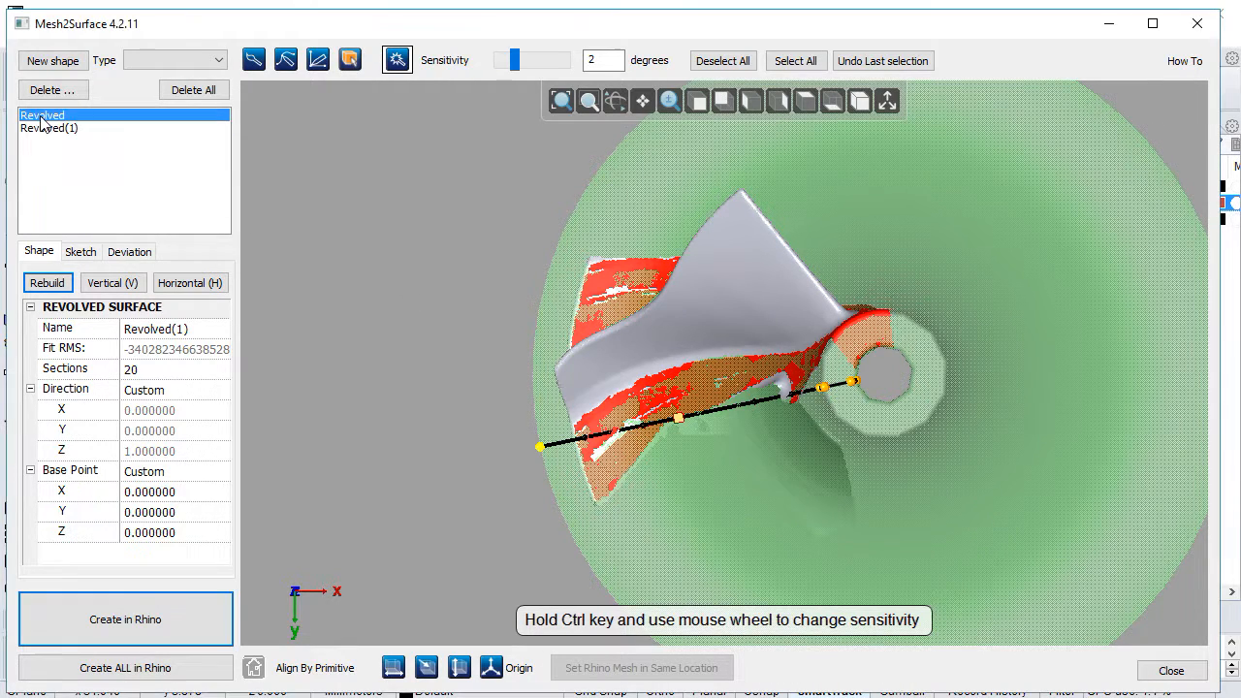
{"action": "mouse_move", "coordinate": [928, 479]}
{"action": "right_mouse_down"}
{"action": "mouse_move", "coordinate": [964, 321]}
{"action": "mouse_move", "coordinate": [878, 394]}
{"action": "mouse_move", "coordinate": [783, 301]}
{"action": "right_mouse_up"}
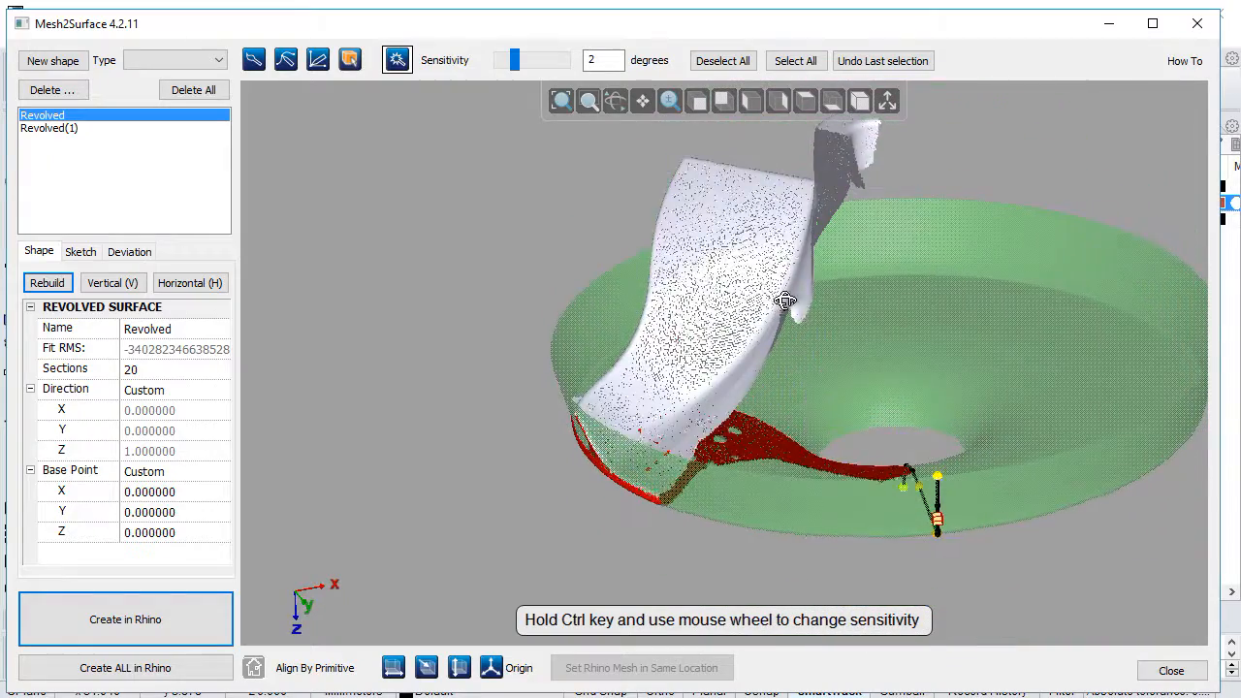
{"action": "left_click", "coordinate": [53, 129]}
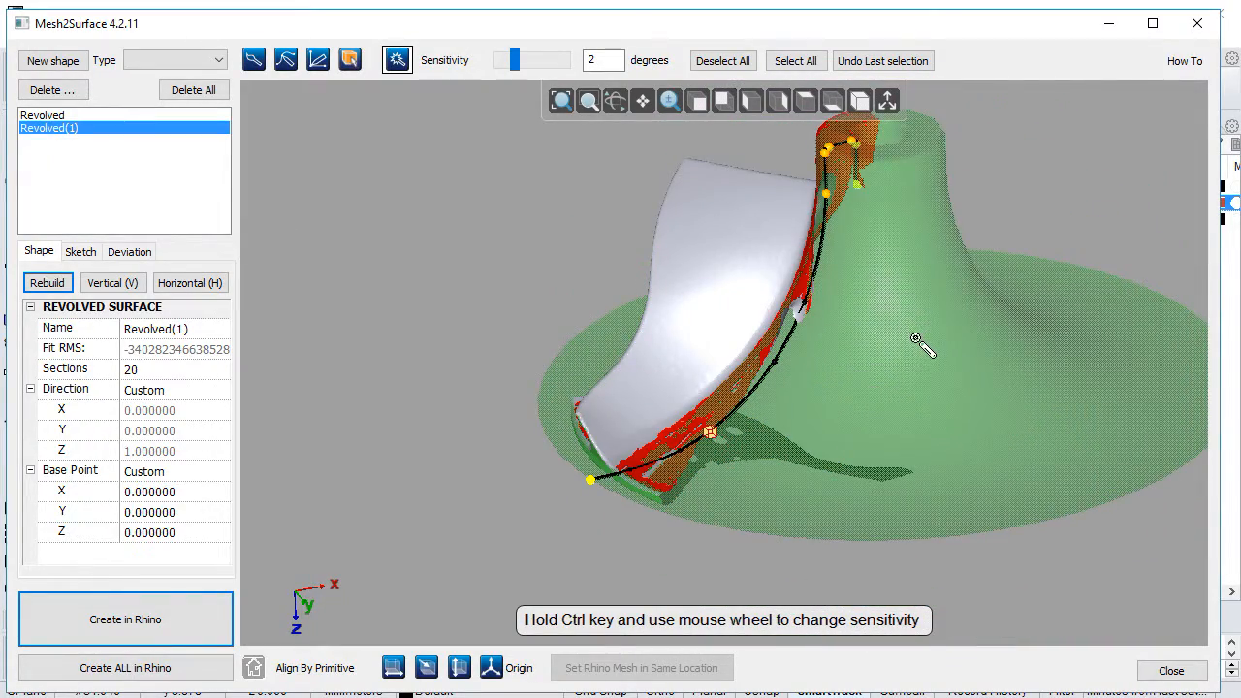
{"action": "middle_click_drag", "start_coordinate": [766, 493], "coordinate": [938, 465]}
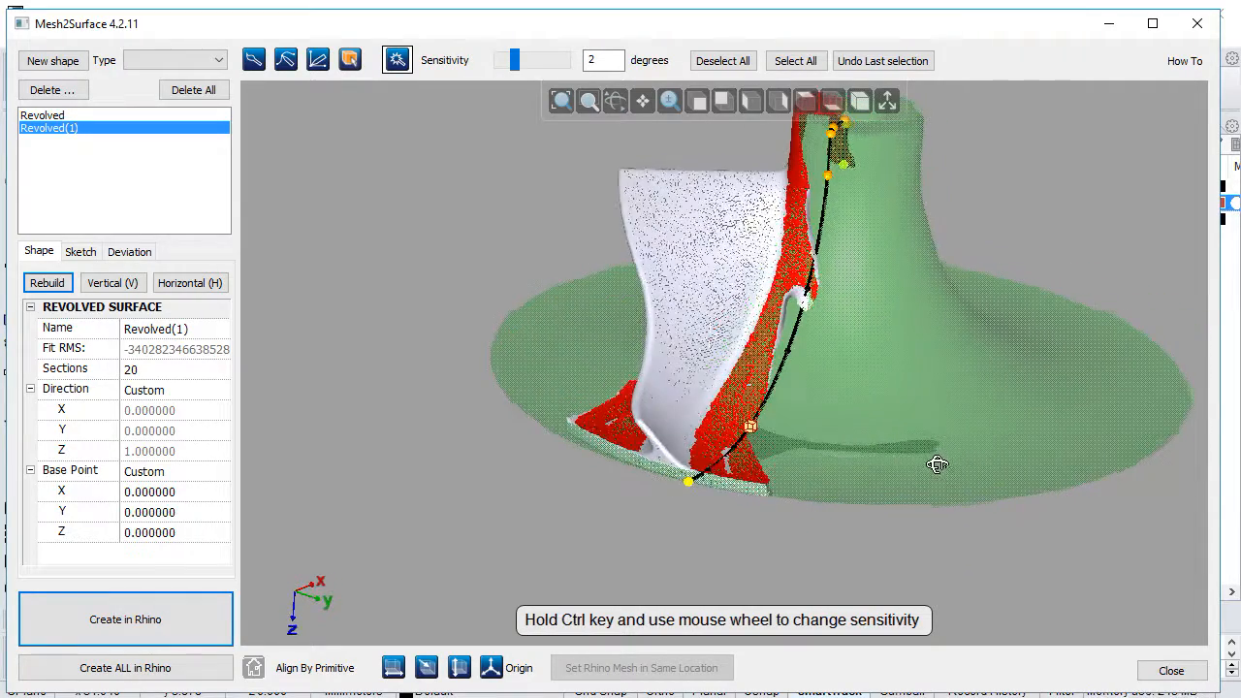
{"action": "middle_click_drag", "start_coordinate": [866, 378], "coordinate": [832, 443]}
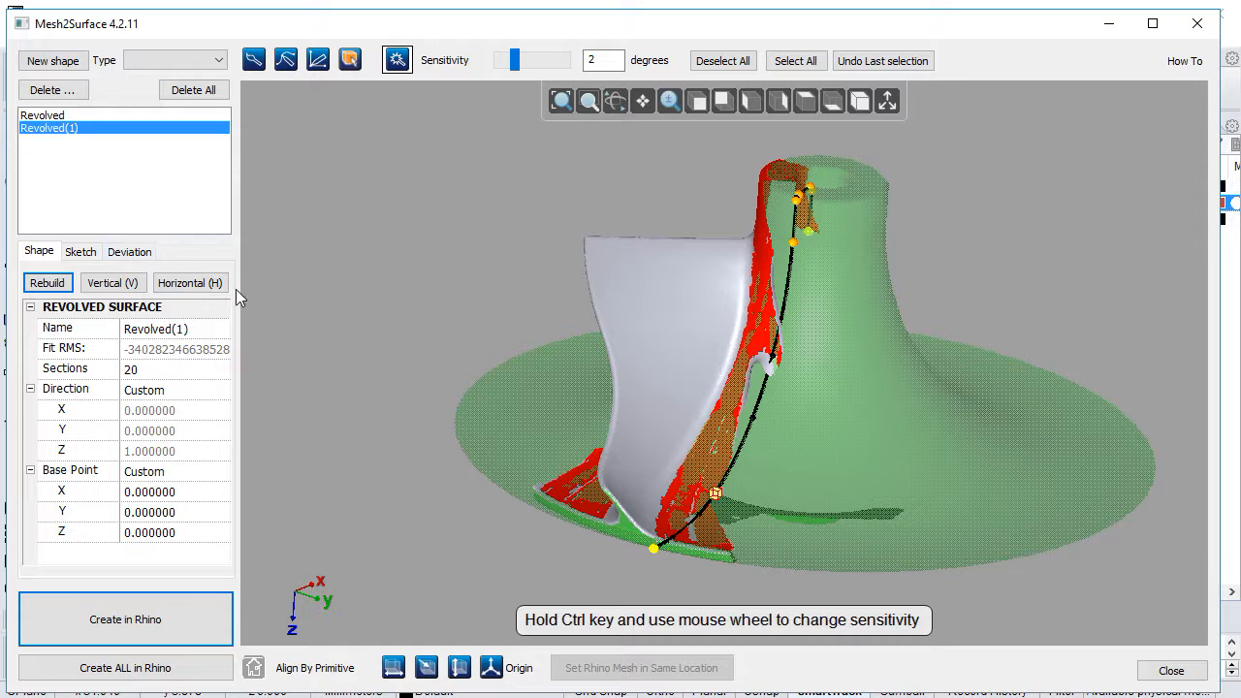
Step: Examine the deviation map of the Revolved(1) surface and probe the deviation at a point along its strip
{"action": "left_click", "coordinate": [134, 257]}
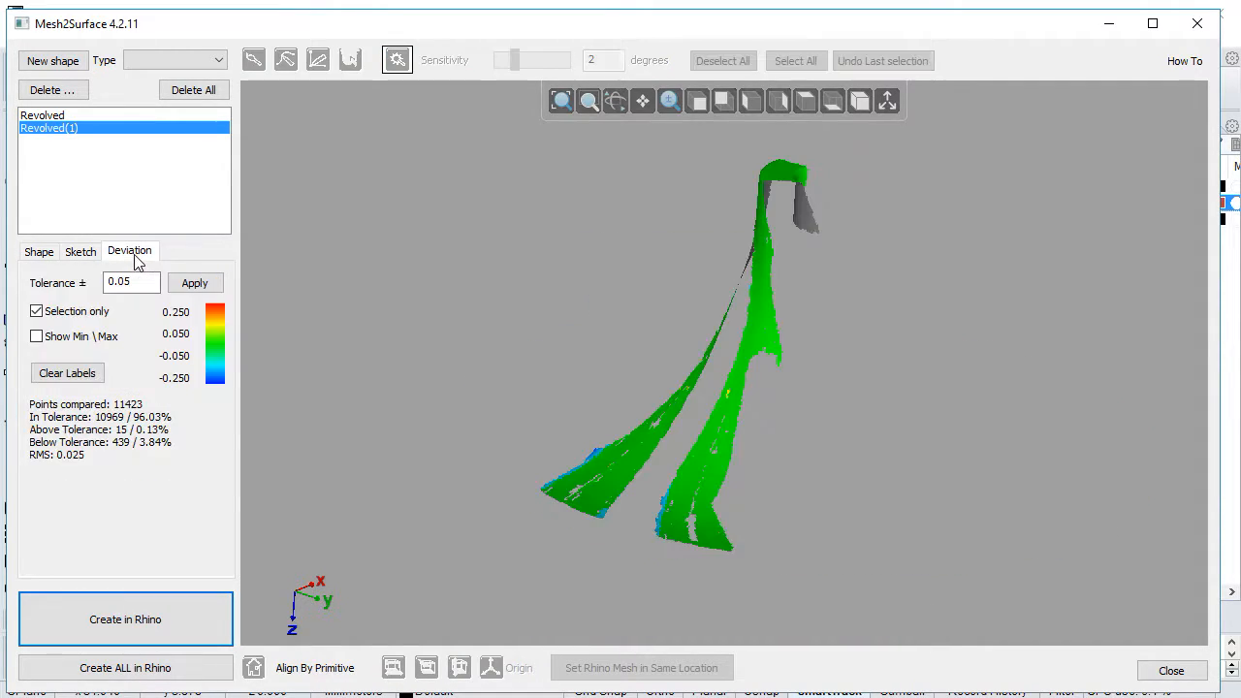
{"action": "right_click_drag", "start_coordinate": [380, 423], "coordinate": [809, 536]}
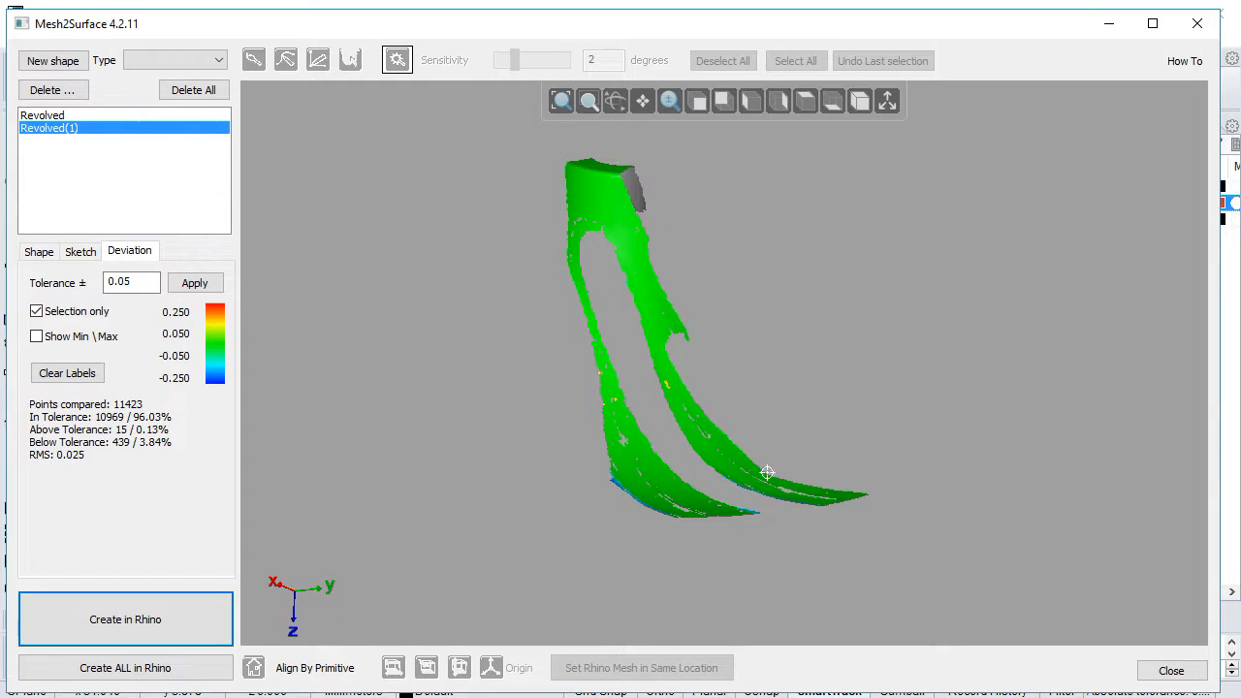
{"action": "mouse_move", "coordinate": [670, 382]}
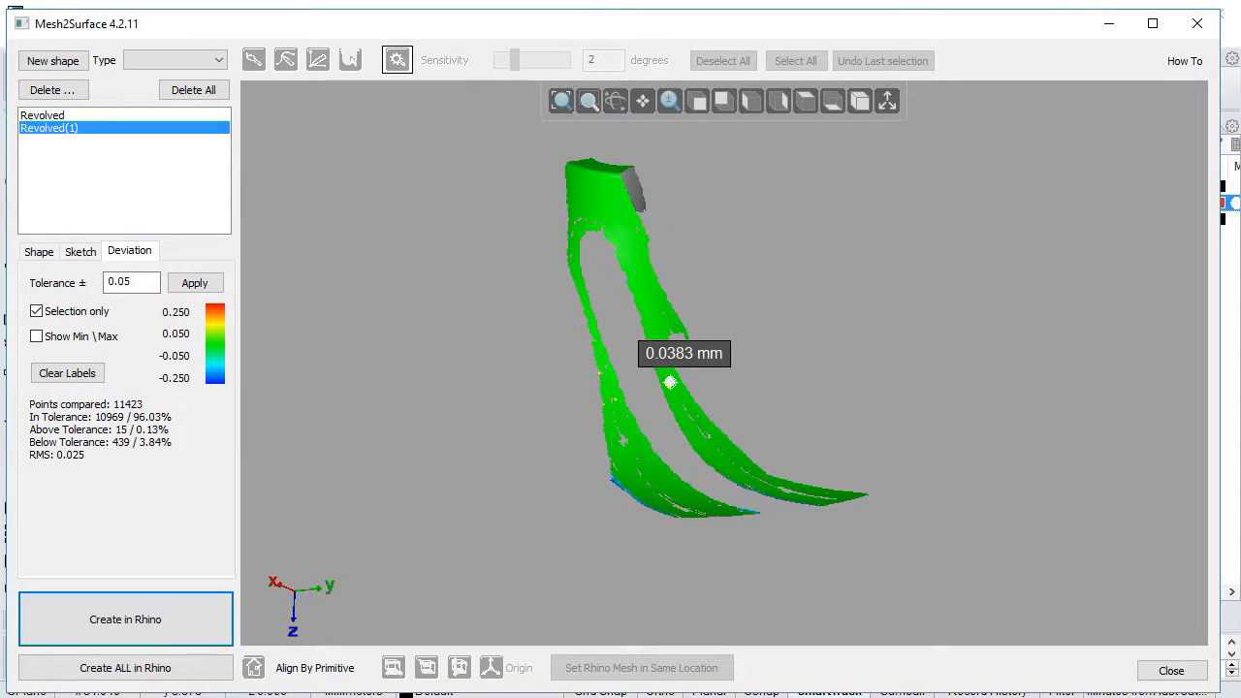
{"action": "right_click_drag", "start_coordinate": [653, 382], "coordinate": [662, 434]}
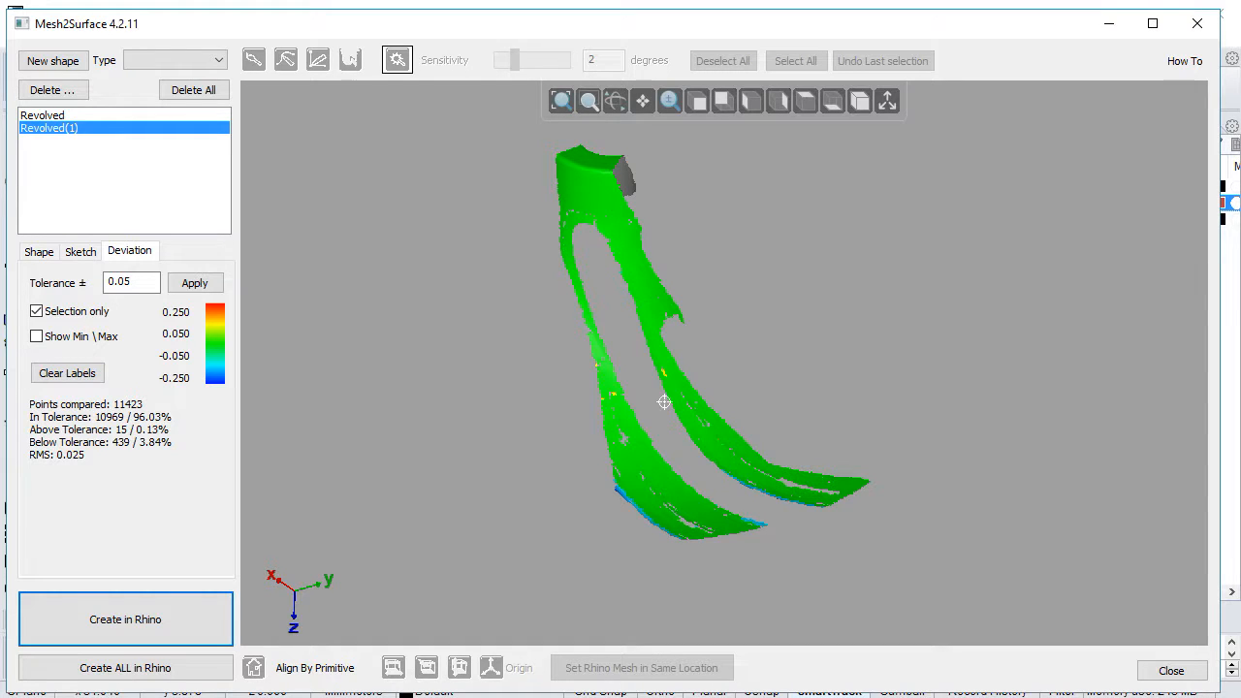
Step: Examine the Revolved(1) deviation over the whole mesh, then limit the comparison to the selection again
{"action": "left_click", "coordinate": [133, 282]}
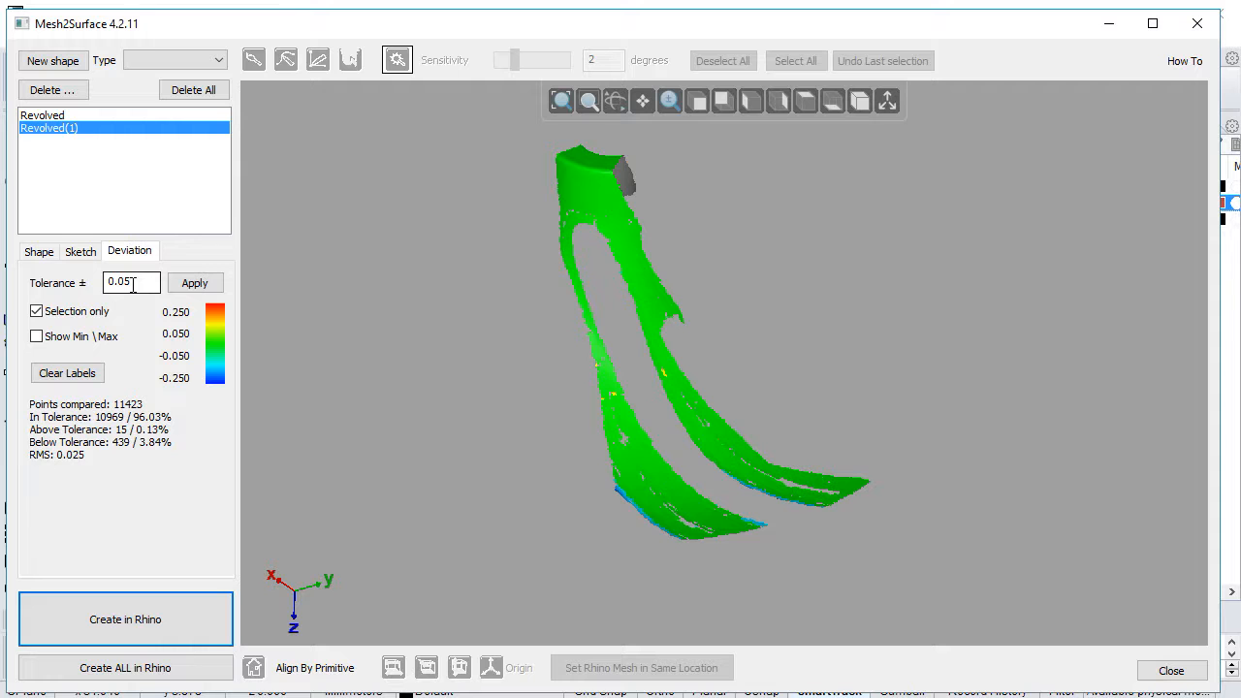
{"action": "left_click", "coordinate": [36, 311]}
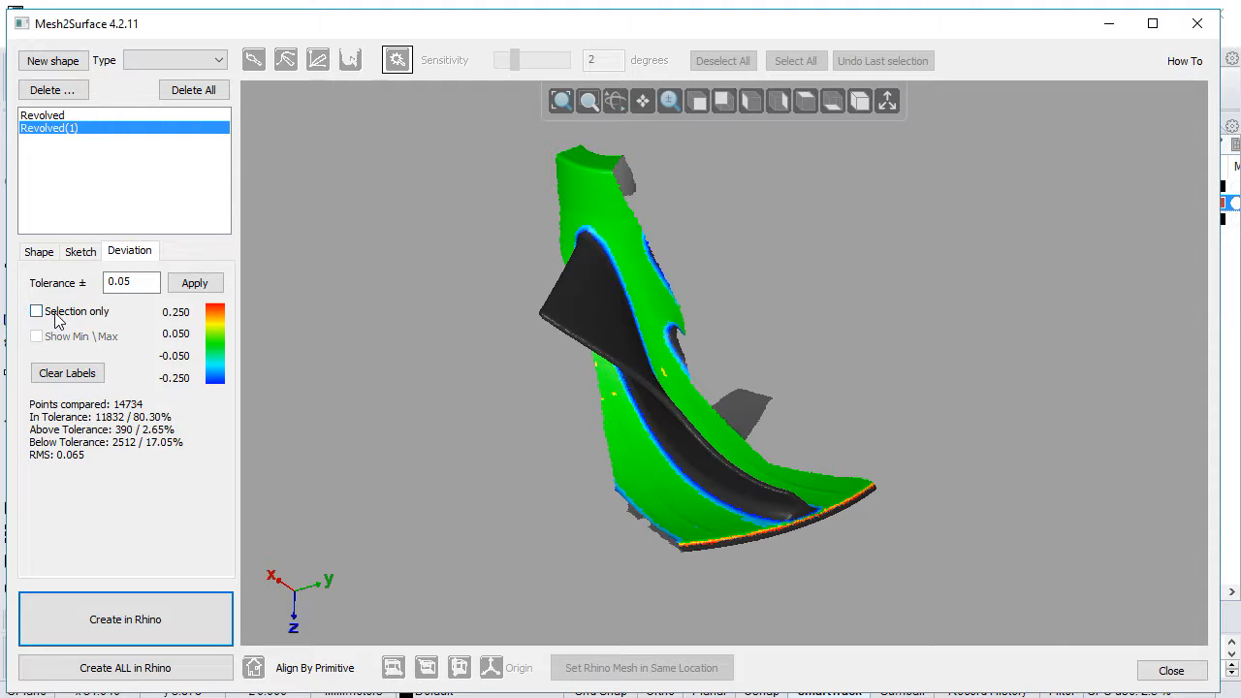
{"action": "left_click_drag", "start_coordinate": [804, 541], "coordinate": [613, 203]}
{"action": "mouse_move", "coordinate": [704, 400]}
{"action": "left_click", "coordinate": [77, 314]}
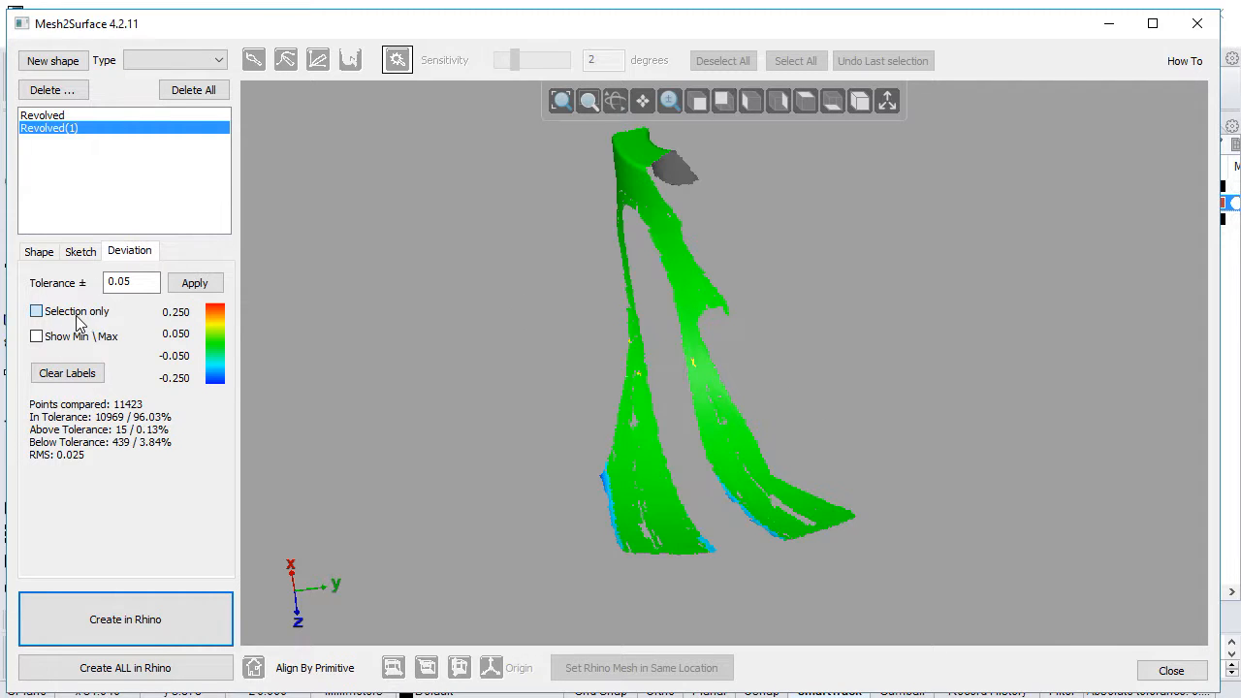
{"action": "left_click_drag", "start_coordinate": [621, 360], "coordinate": [789, 381]}
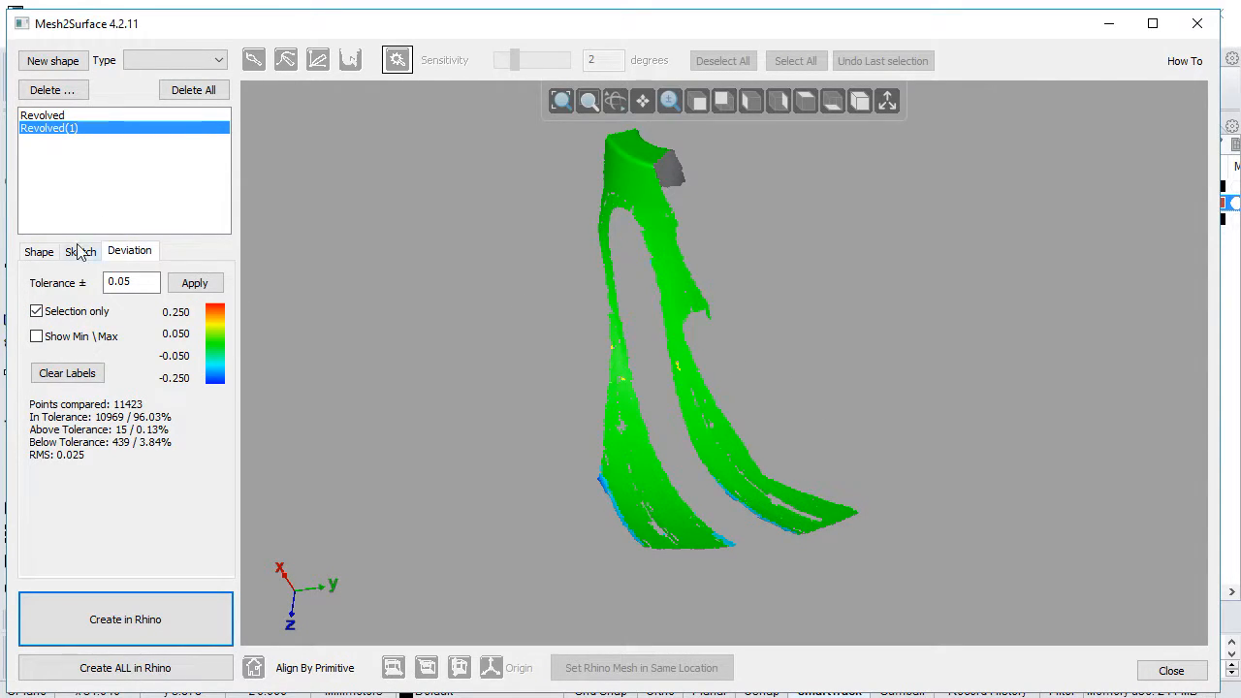
Step: Examine the deviation map of the first revolved surface, Revolved, and probe a point on it
{"action": "left_click", "coordinate": [39, 254]}
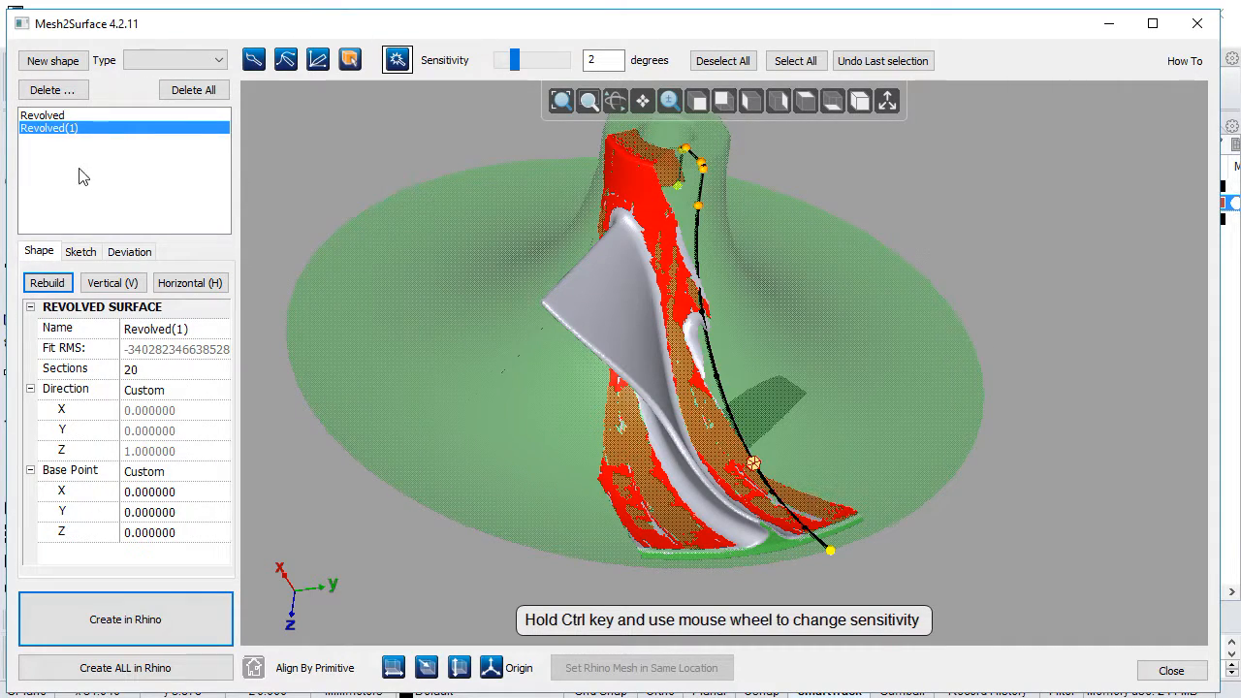
{"action": "left_click", "coordinate": [38, 115]}
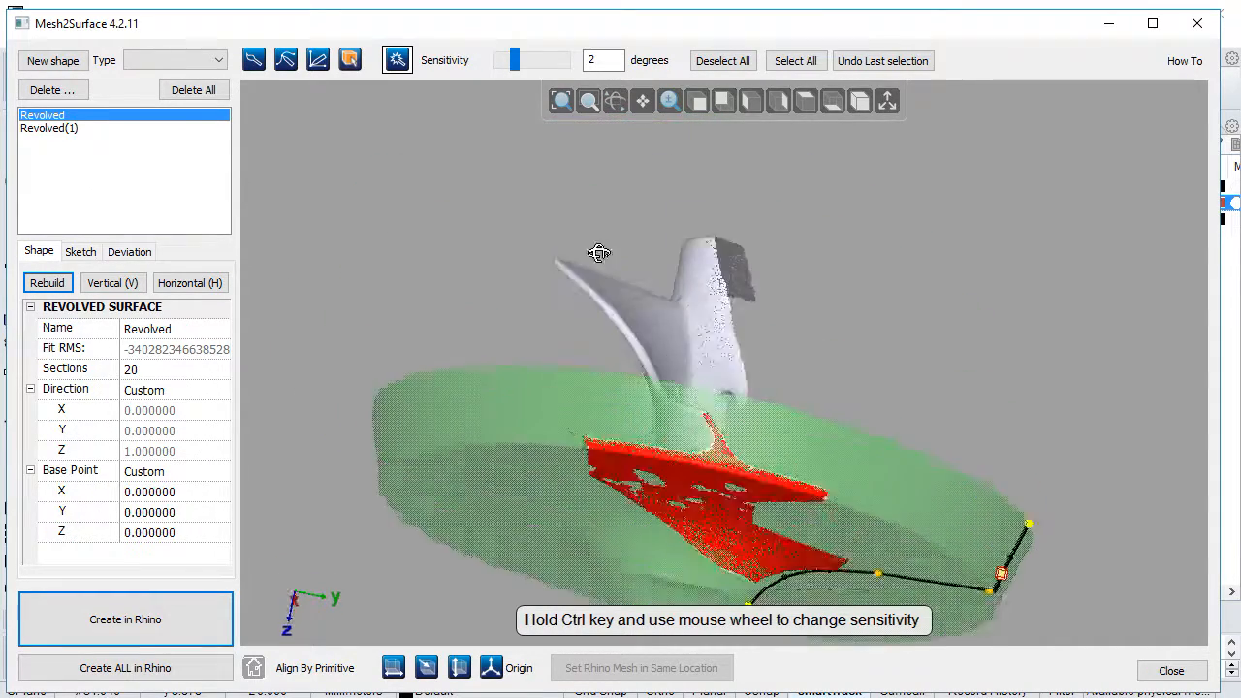
{"action": "left_click", "coordinate": [129, 252]}
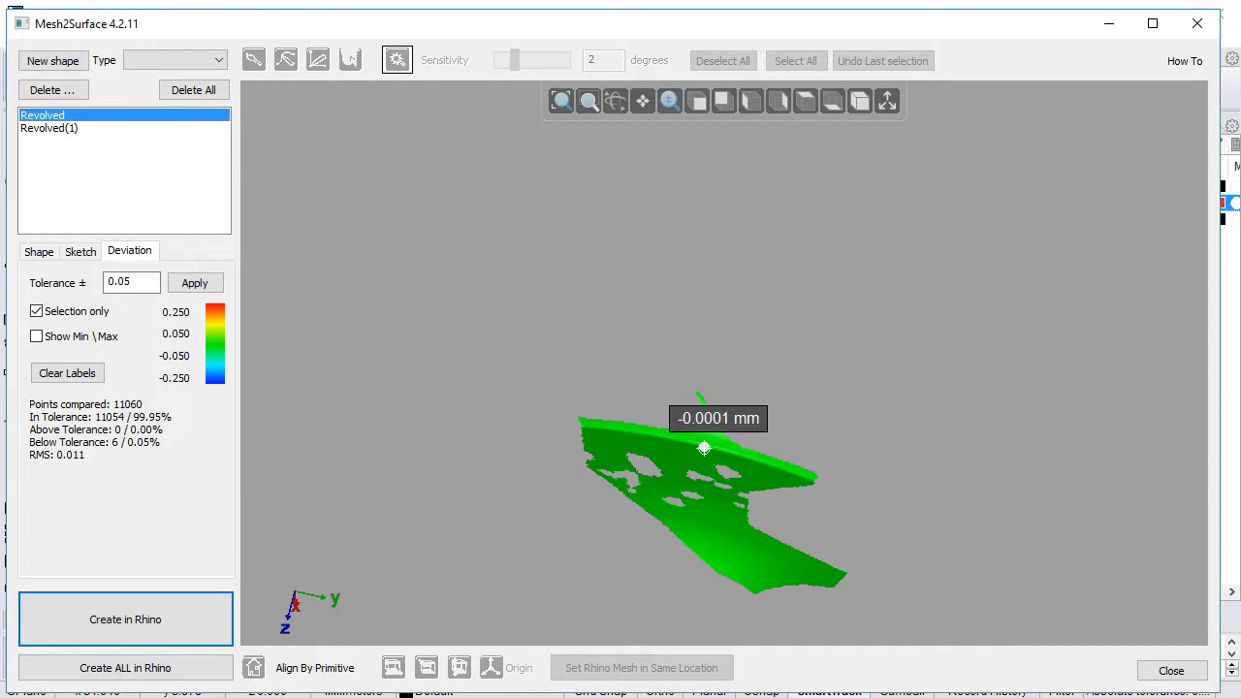
{"action": "left_click_drag", "start_coordinate": [704, 450], "coordinate": [682, 567]}
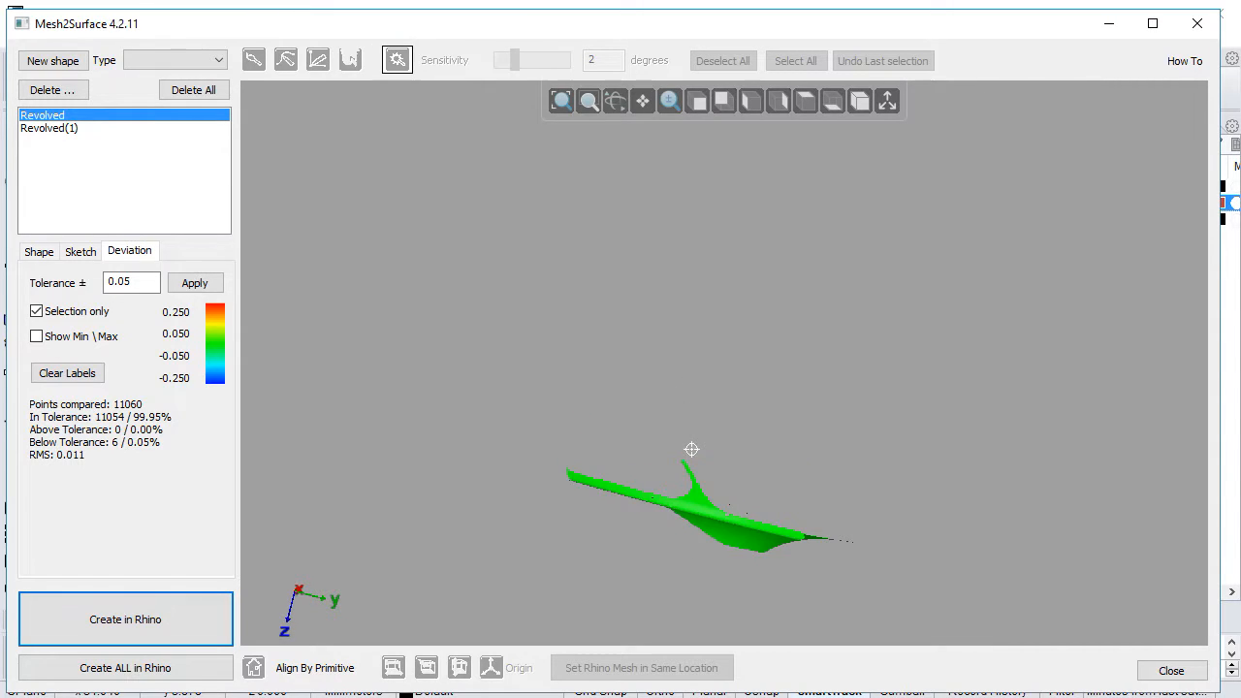
Step: Start a new shape and select the blade's large face on the mesh with the sensitivity reduced to 1.36 degrees
{"action": "left_click", "coordinate": [38, 251]}
{"action": "left_click_drag", "start_coordinate": [457, 338], "coordinate": [335, 407]}
{"action": "right_click_drag", "start_coordinate": [335, 407], "coordinate": [337, 404]}
{"action": "left_click", "coordinate": [136, 165]}
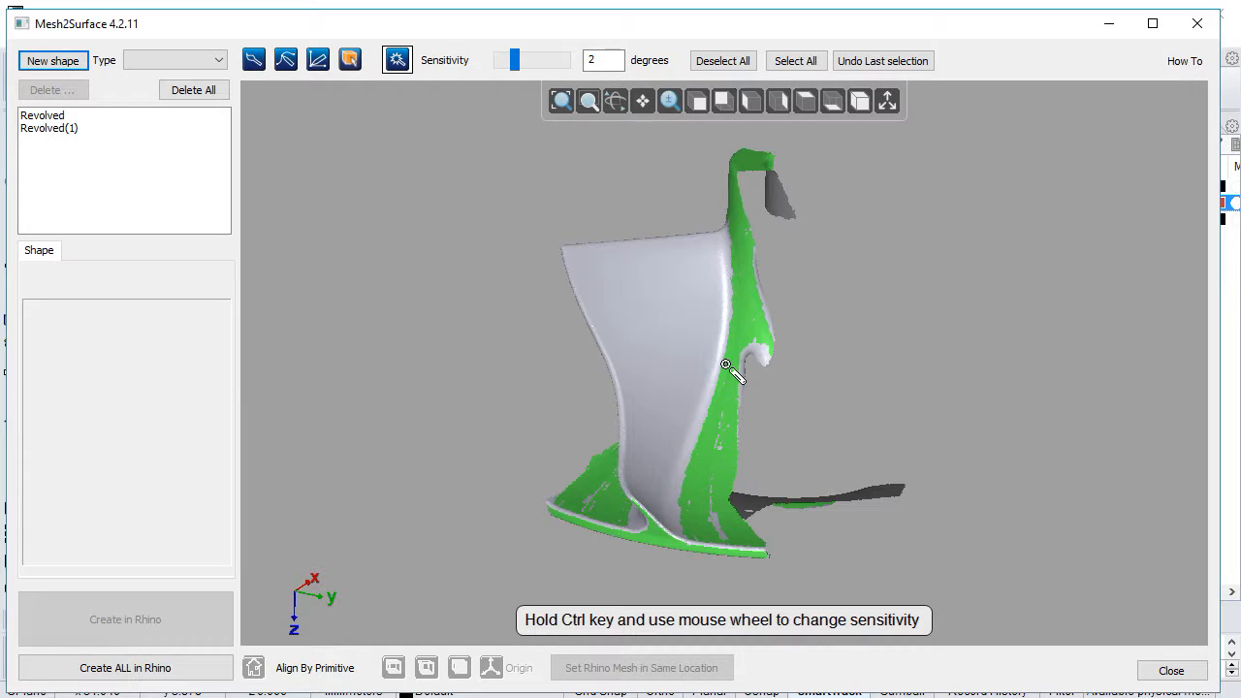
{"action": "right_click_drag", "start_coordinate": [648, 436], "coordinate": [560, 441]}
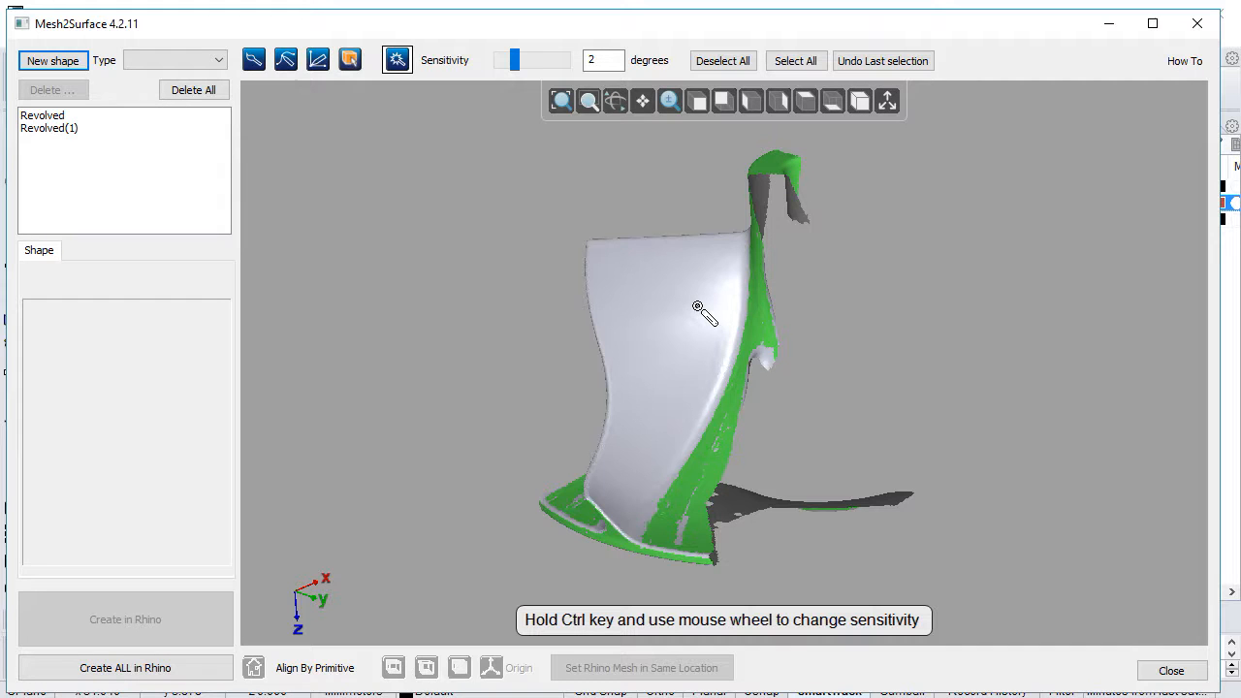
{"action": "left_click", "coordinate": [678, 280]}
{"action": "middle_click_drag", "start_coordinate": [734, 330], "coordinate": [684, 376]}
{"action": "left_click_drag", "start_coordinate": [517, 58], "coordinate": [509, 61]}
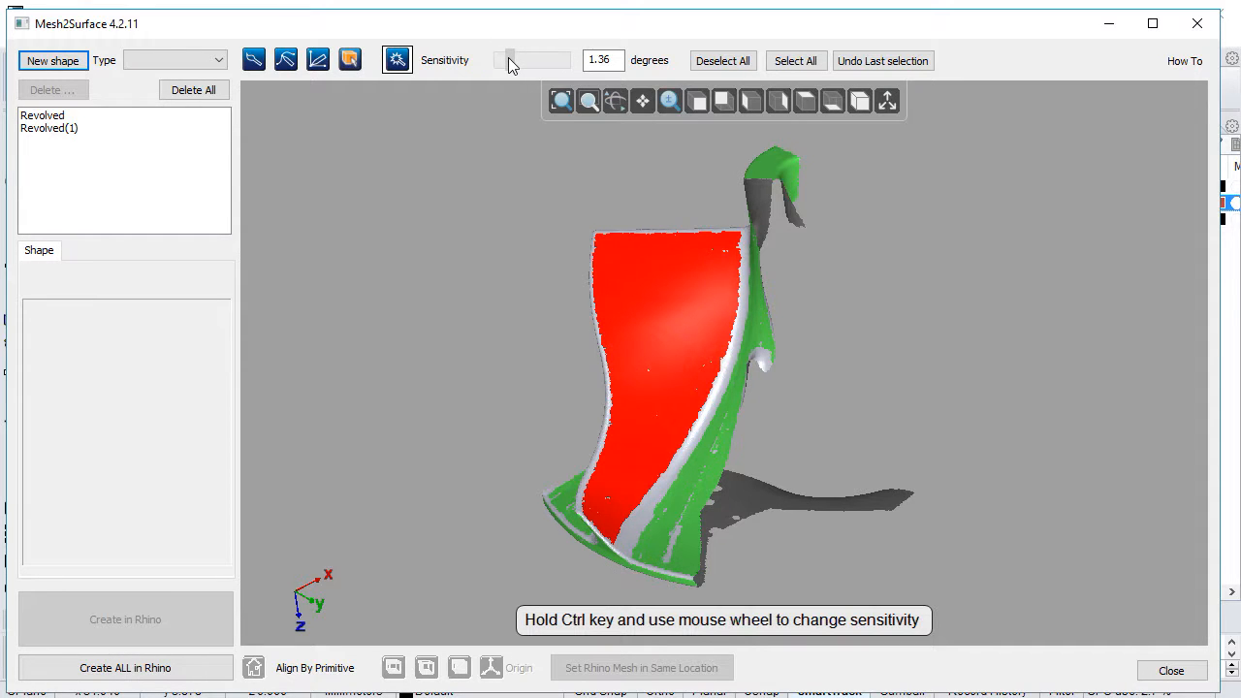
{"action": "middle_click_drag", "start_coordinate": [508, 327], "coordinate": [549, 374]}
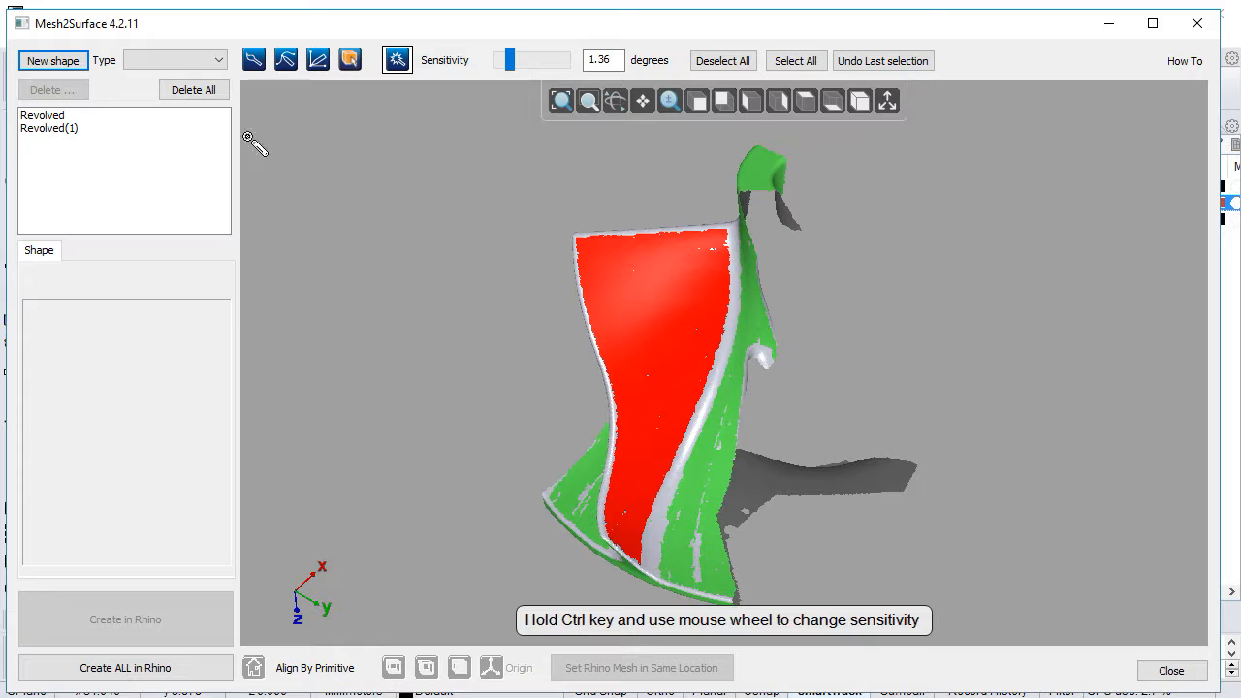
Step: Fit a Patch surface to the selected blade face
{"action": "left_click", "coordinate": [196, 64]}
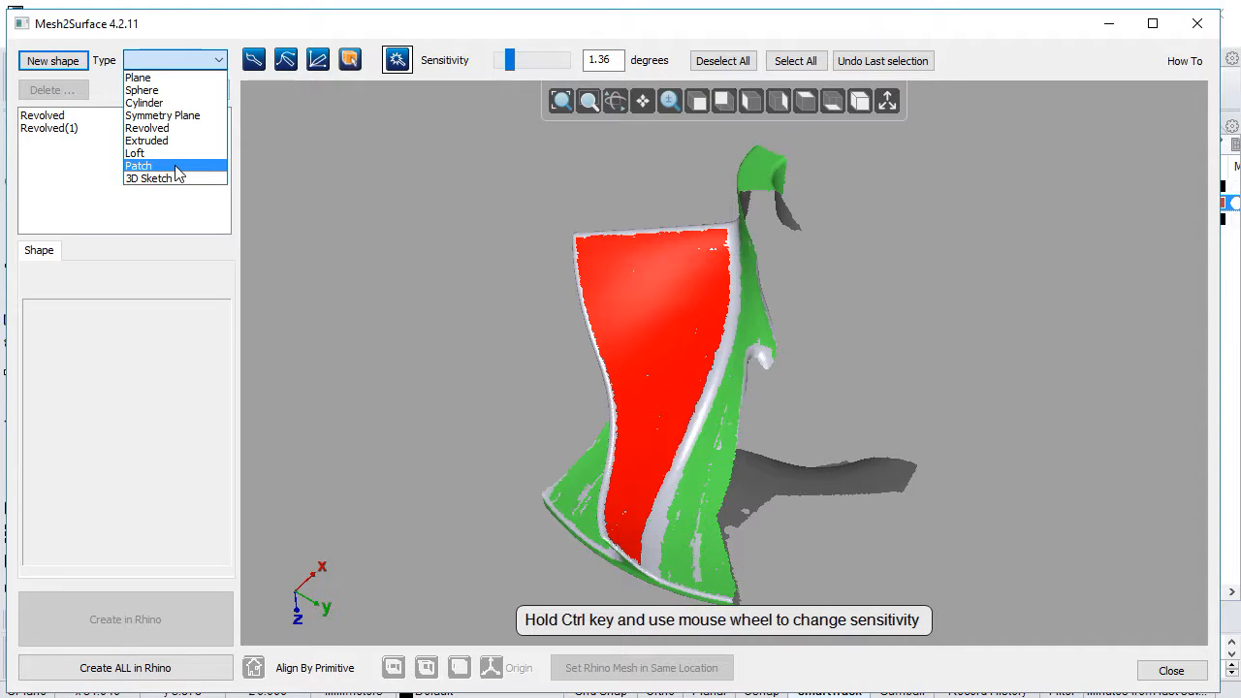
{"action": "left_click", "coordinate": [175, 168]}
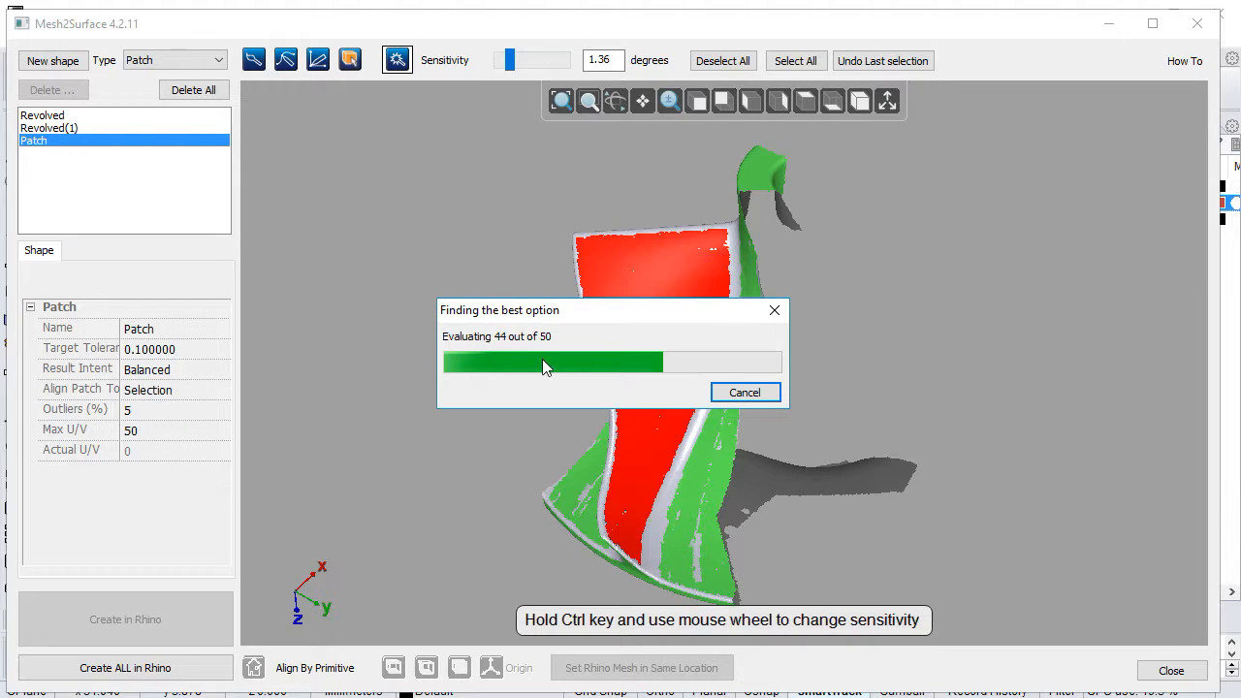
{"action": "right_click_drag", "start_coordinate": [465, 402], "coordinate": [508, 405]}
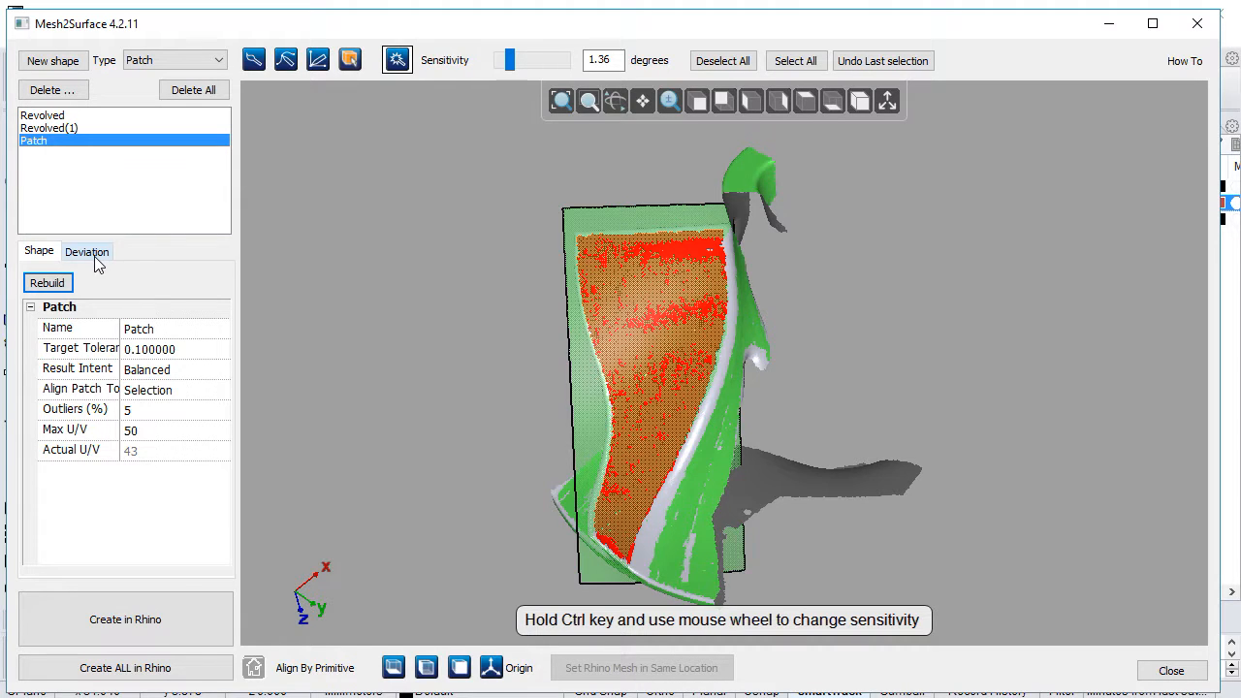
Step: Check the deviation map of the patch against the selected blade face and return to its shape settings
{"action": "left_click", "coordinate": [96, 256]}
{"action": "right_click_drag", "start_coordinate": [582, 370], "coordinate": [576, 359]}
{"action": "mouse_move", "coordinate": [646, 336]}
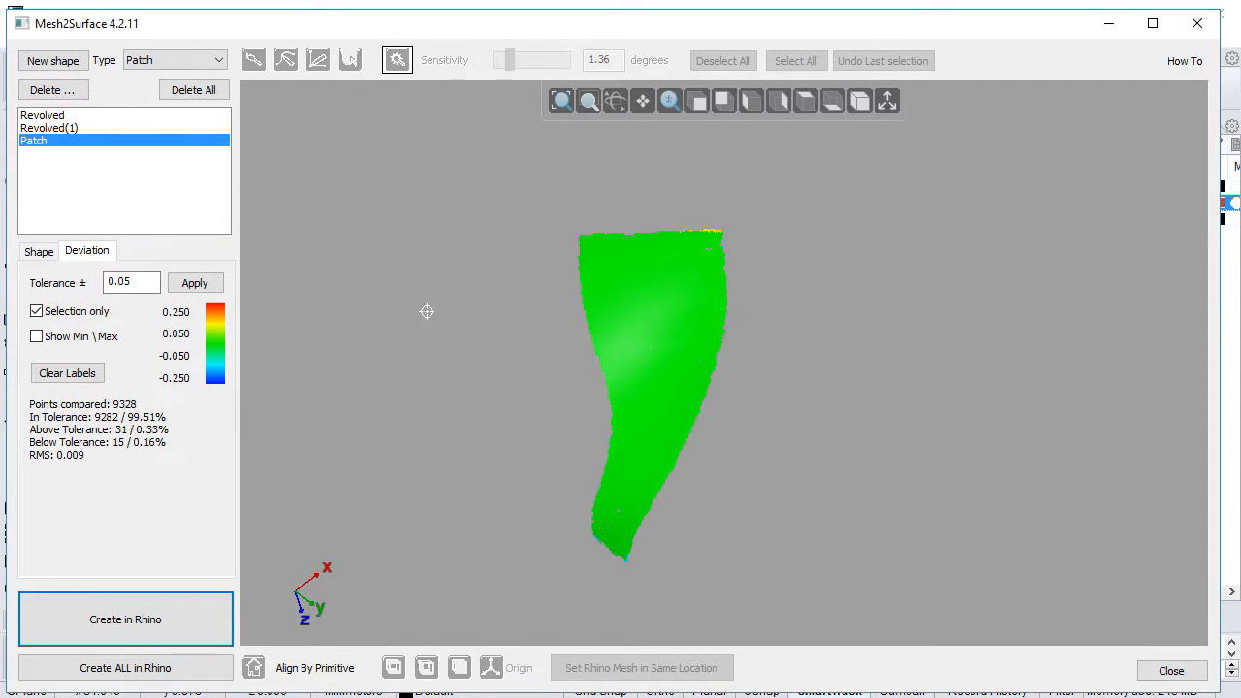
{"action": "left_click", "coordinate": [41, 255]}
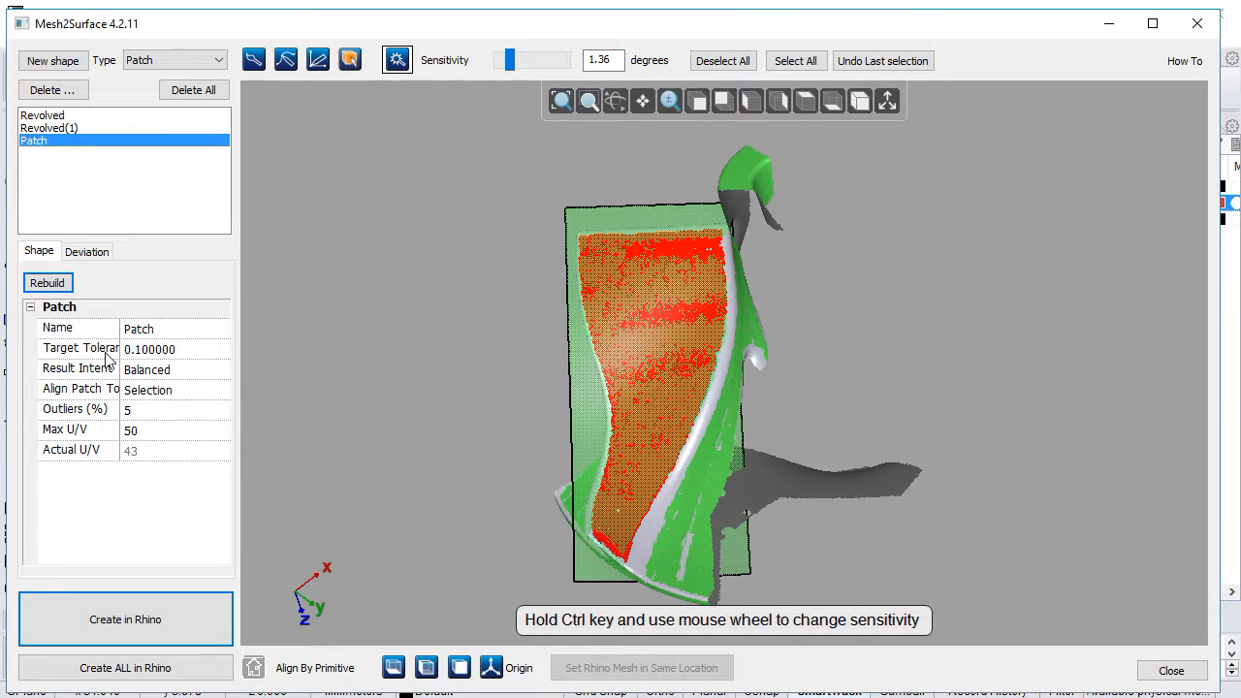
Step: Keep the patch's Result Intent at Balanced and align the patch to World Axis
{"action": "left_click", "coordinate": [162, 370]}
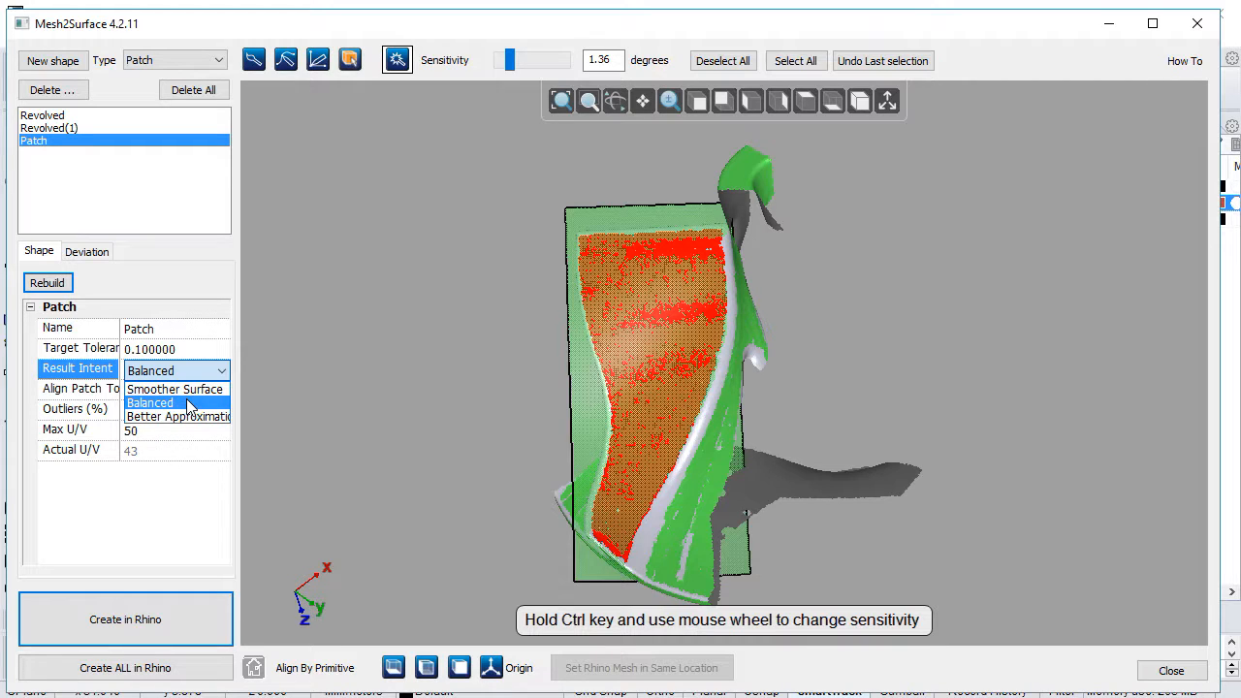
{"action": "left_click", "coordinate": [205, 403]}
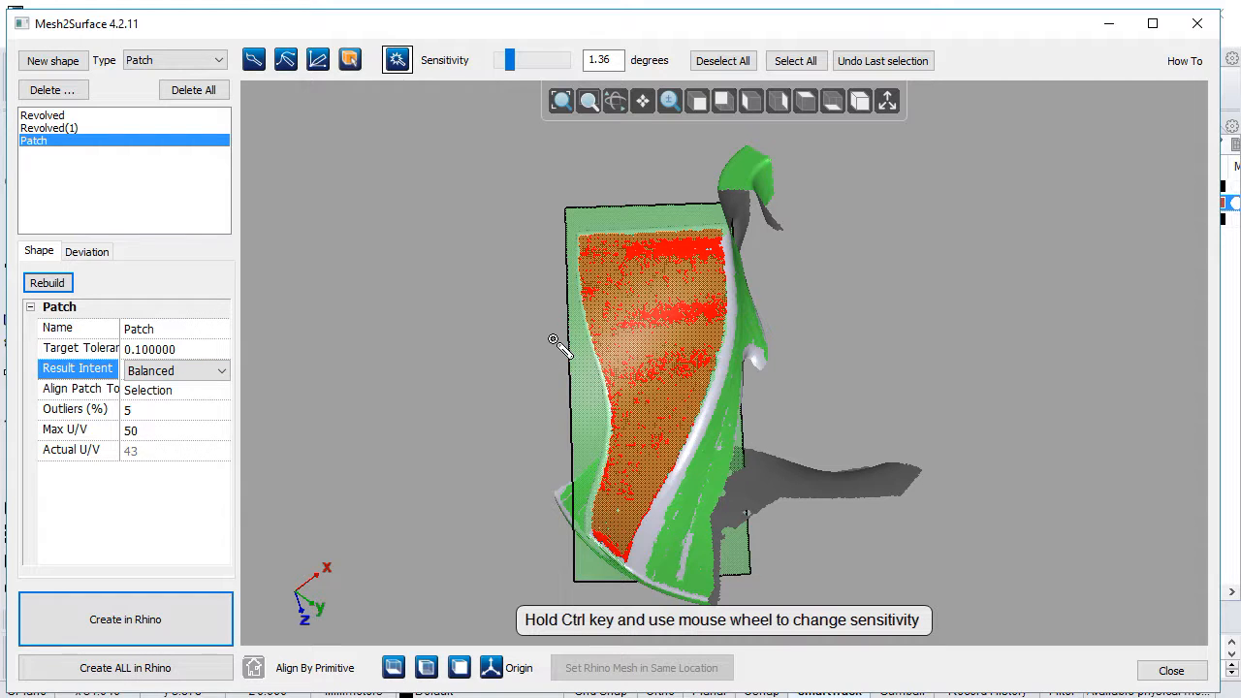
{"action": "left_click", "coordinate": [84, 393]}
{"action": "right_click_drag", "start_coordinate": [500, 351], "coordinate": [596, 329]}
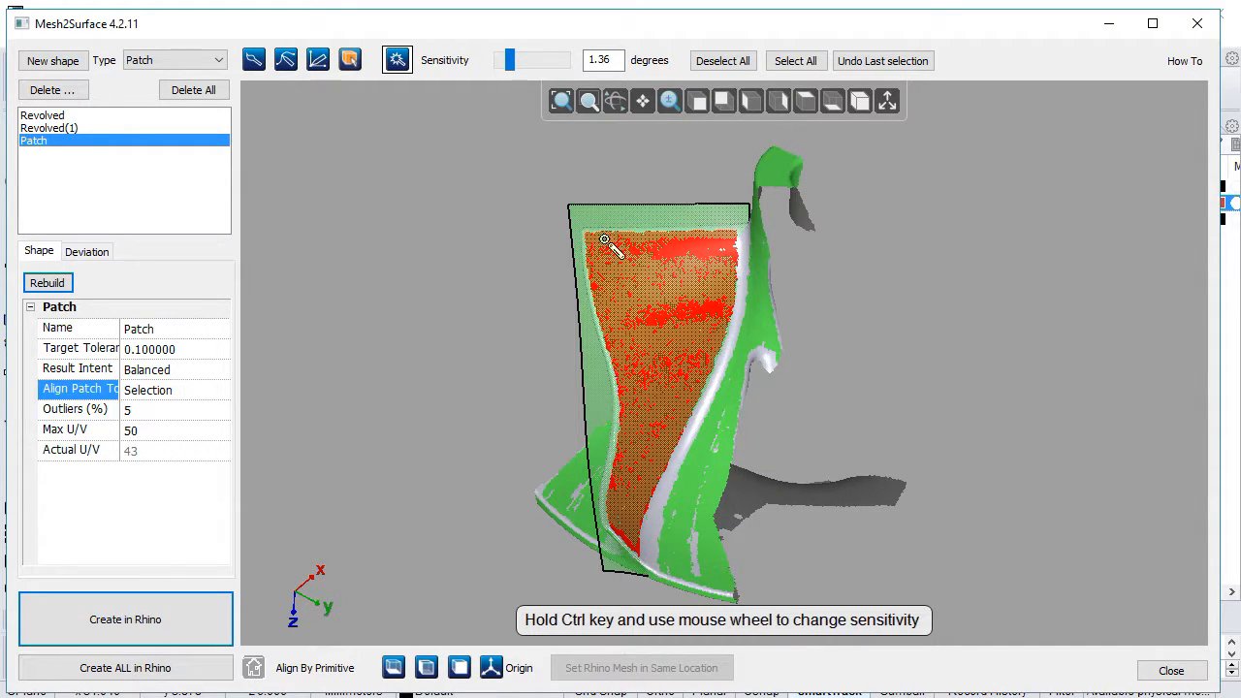
{"action": "right_click_drag", "start_coordinate": [719, 493], "coordinate": [614, 455]}
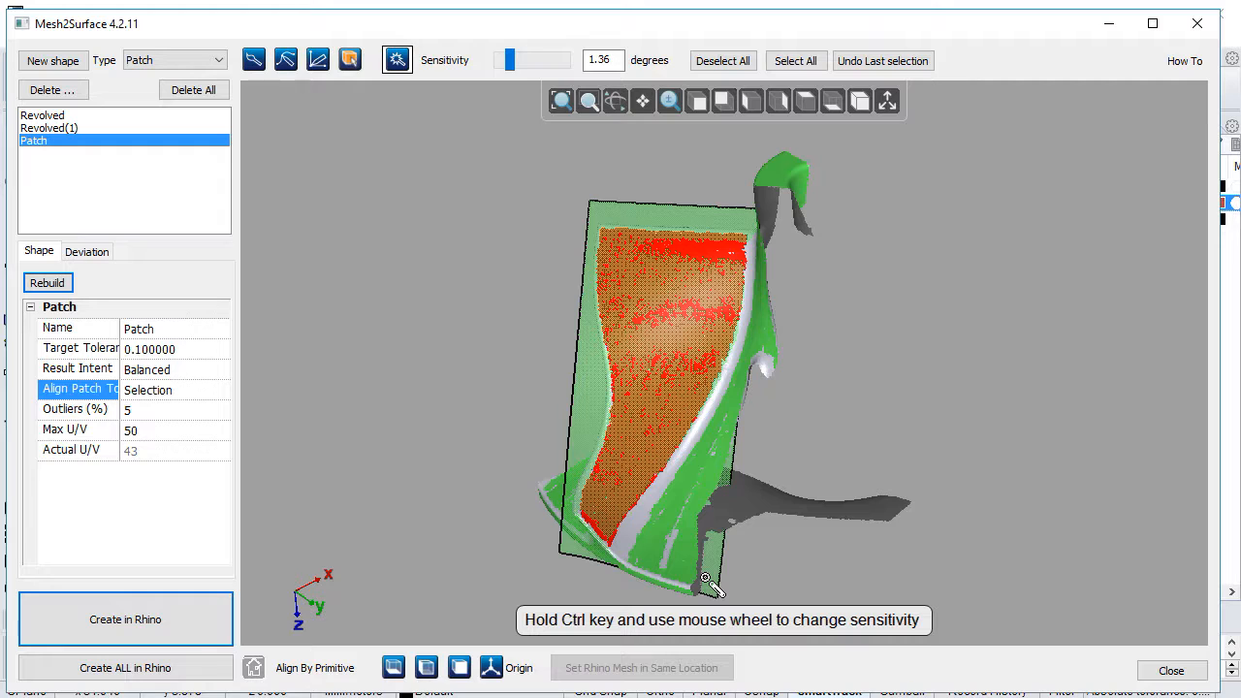
{"action": "left_click", "coordinate": [203, 393]}
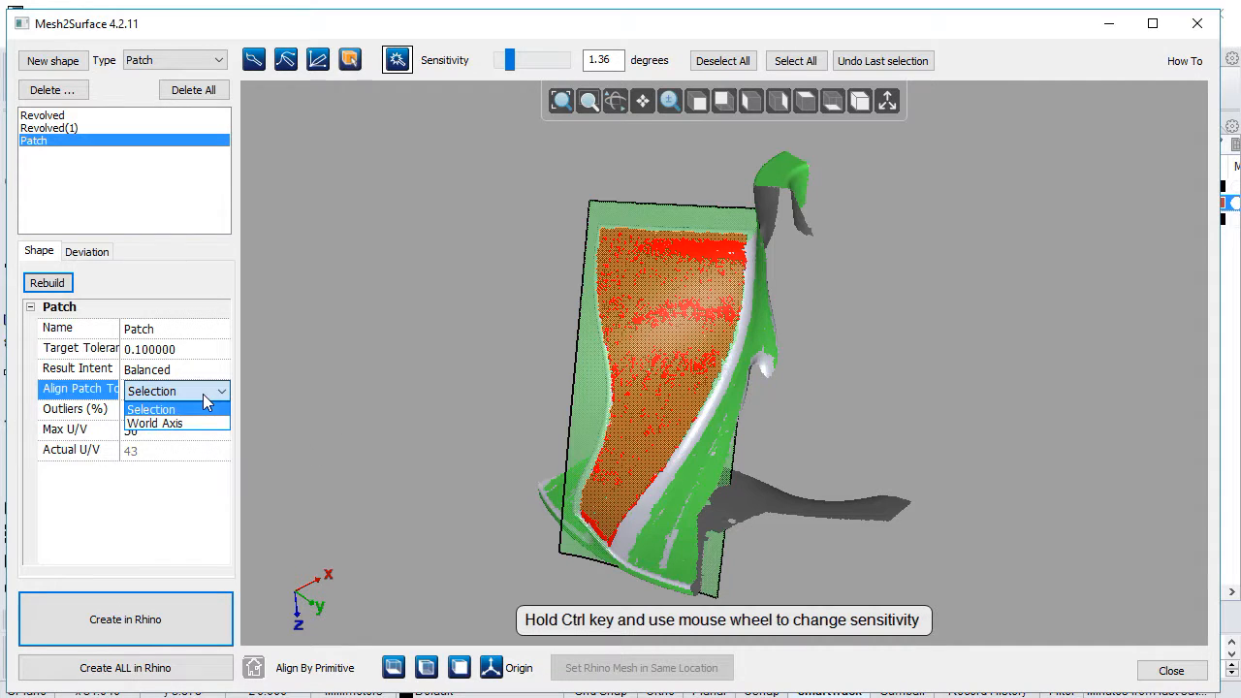
{"action": "left_click", "coordinate": [193, 428]}
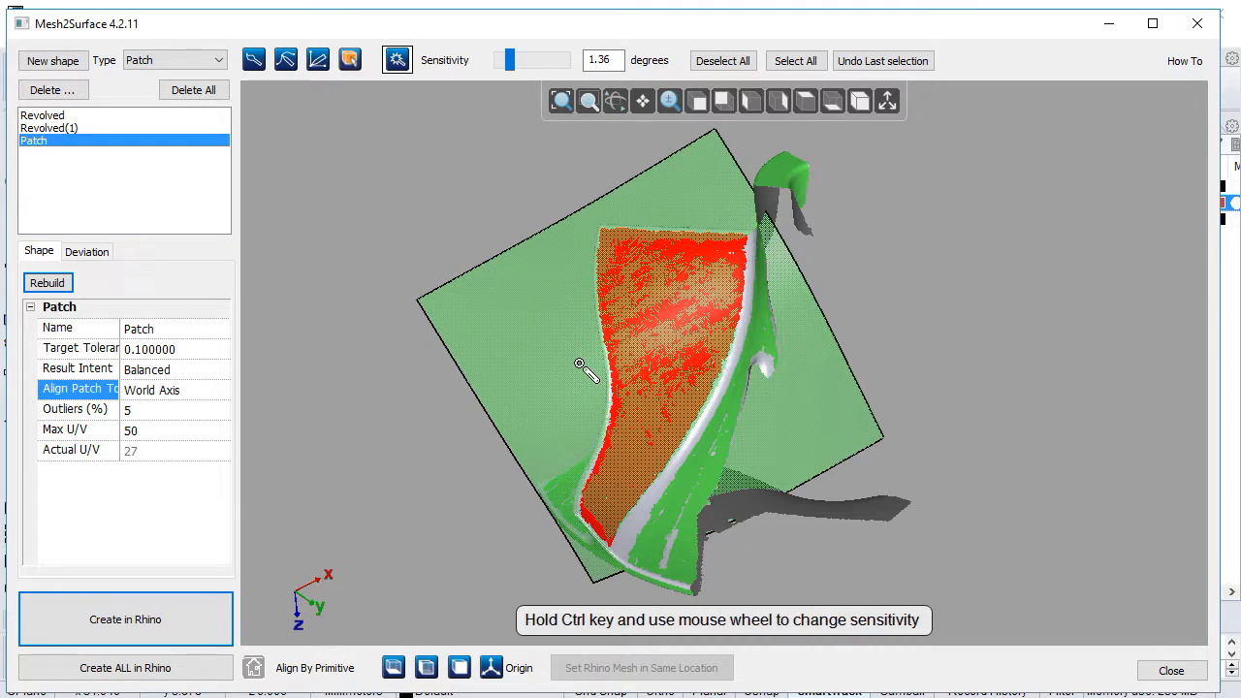
Step: Inspect the realigned patch from the bottom view and up close where the blade meets the hub
{"action": "left_click", "coordinate": [832, 101]}
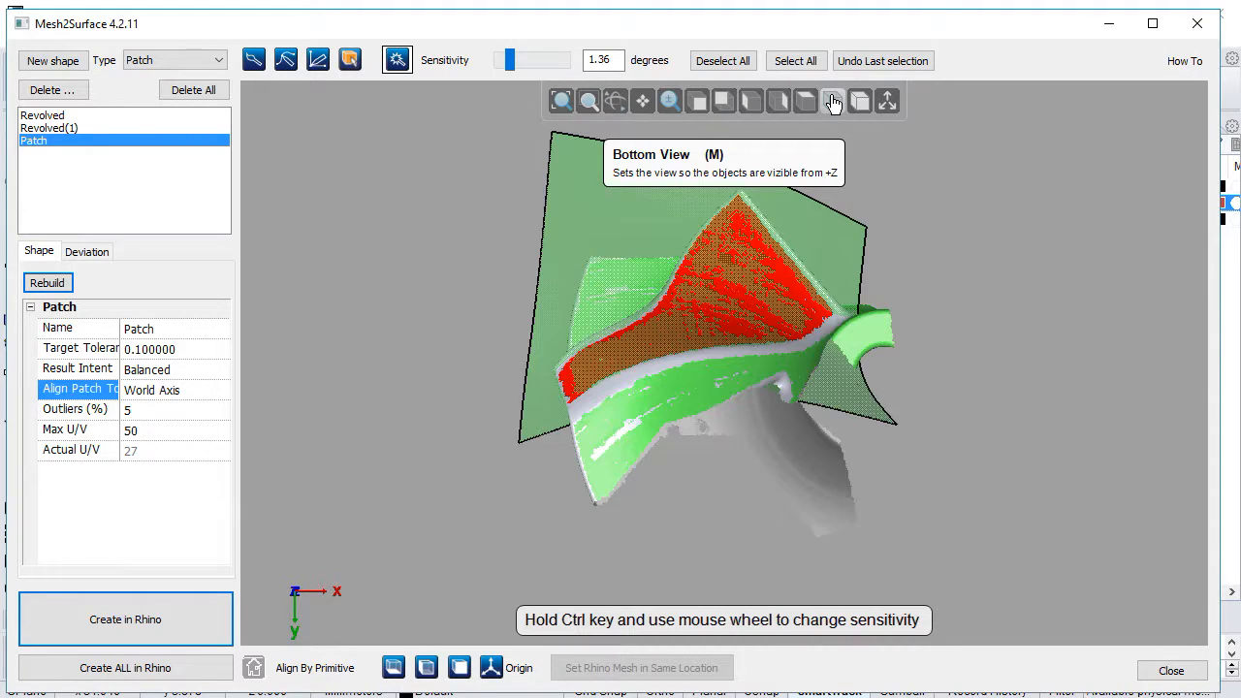
{"action": "right_click_drag", "start_coordinate": [548, 269], "coordinate": [892, 228]}
{"action": "right_click_drag", "start_coordinate": [630, 326], "coordinate": [638, 436]}
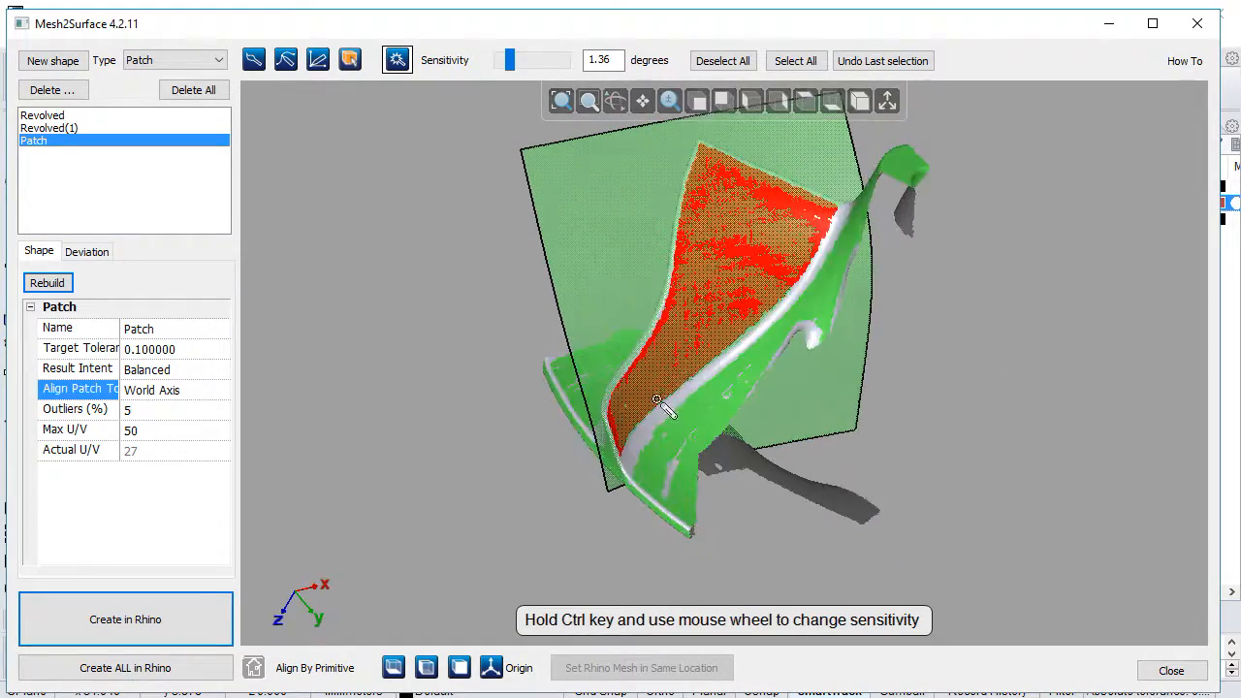
{"action": "mouse_move", "coordinate": [861, 190]}
{"action": "right_mouse_down"}
{"action": "mouse_move", "coordinate": [831, 243]}
{"action": "mouse_move", "coordinate": [858, 184]}
{"action": "right_mouse_up"}
{"action": "scroll", "coordinate": [858, 185], "scroll_direction": "up", "scroll_amount": 5}
{"action": "mouse_move", "coordinate": [826, 244]}
{"action": "right_mouse_down"}
{"action": "mouse_move", "coordinate": [892, 284]}
{"action": "mouse_move", "coordinate": [840, 241]}
{"action": "right_mouse_up"}
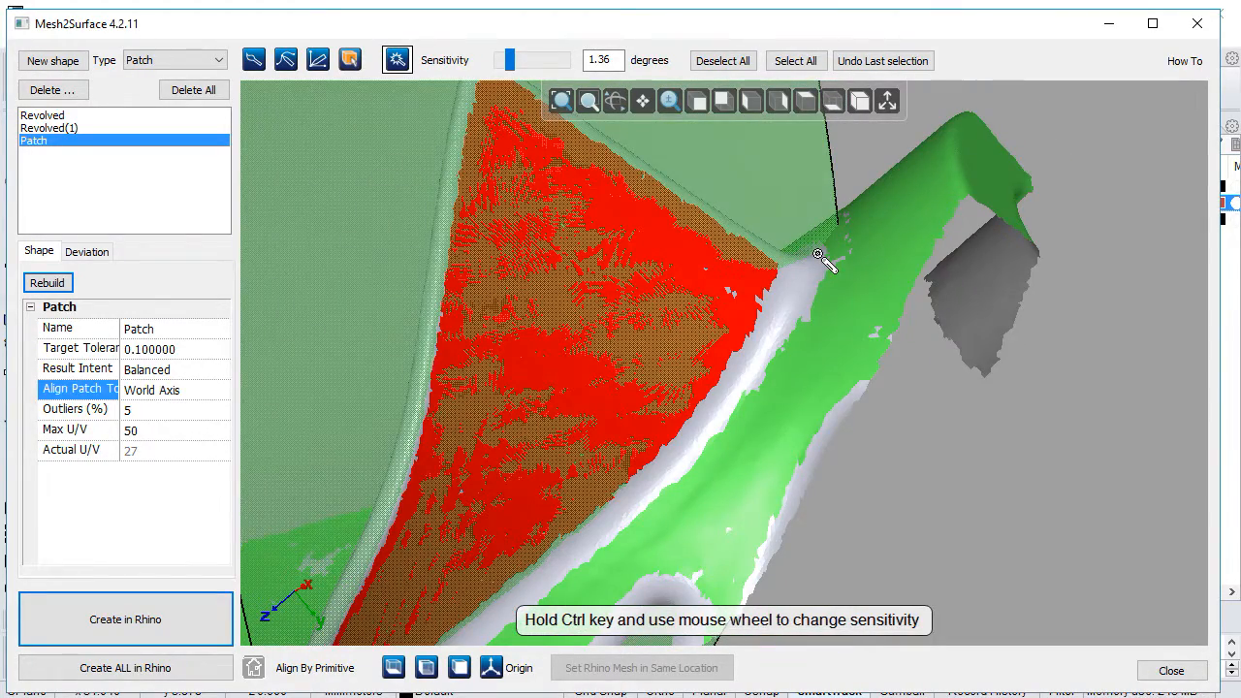
Step: Start a new shape and select the opposite blade face by curvature with the selection sensitivity at 2.4 degrees
{"action": "scroll", "coordinate": [819, 257], "scroll_direction": "down", "scroll_amount": 3}
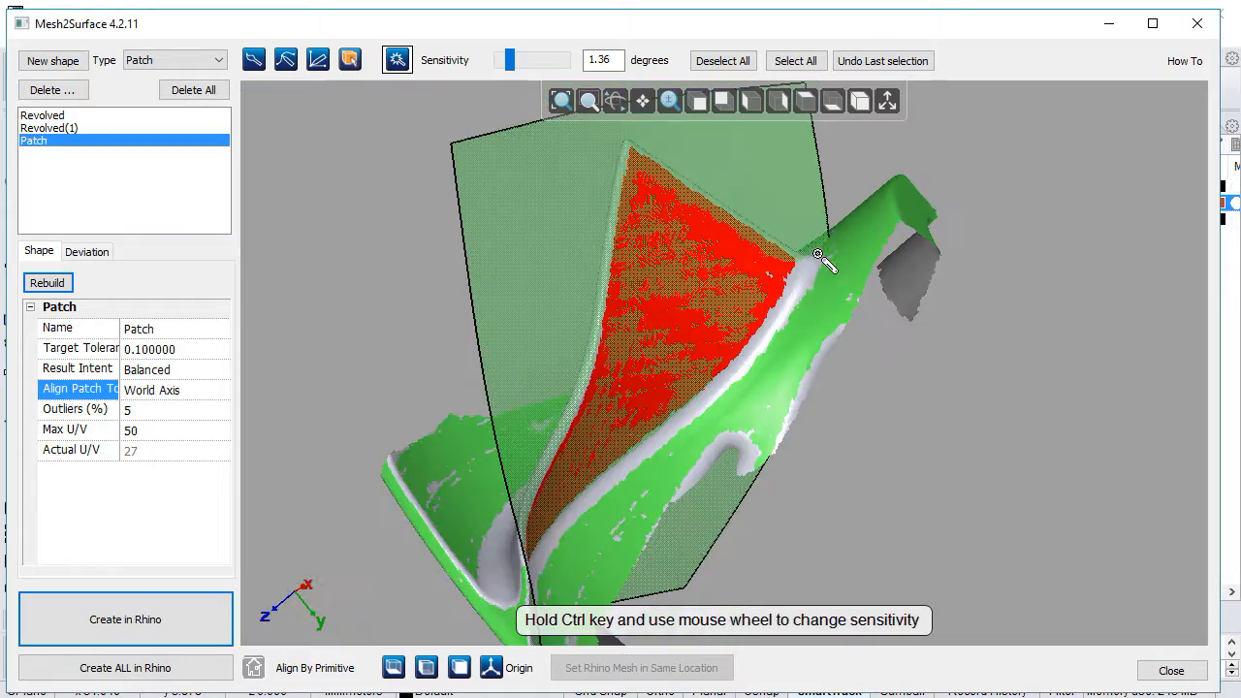
{"action": "right_click_drag", "start_coordinate": [735, 394], "coordinate": [585, 349]}
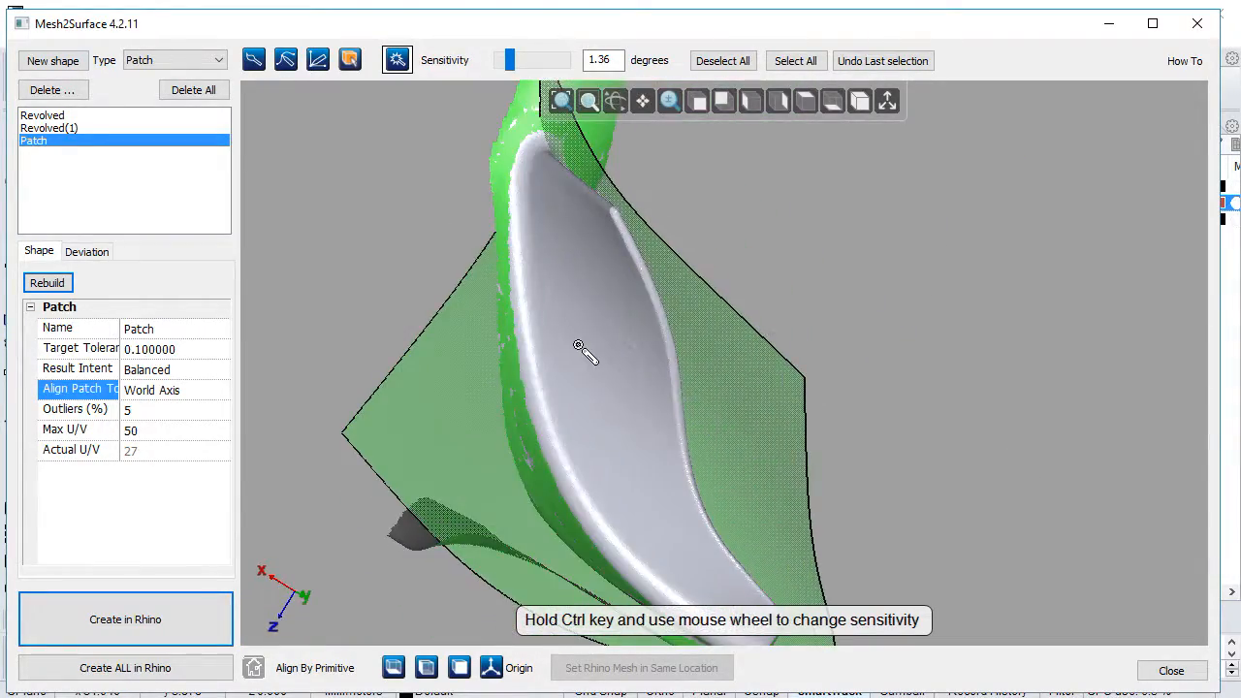
{"action": "left_click", "coordinate": [41, 61]}
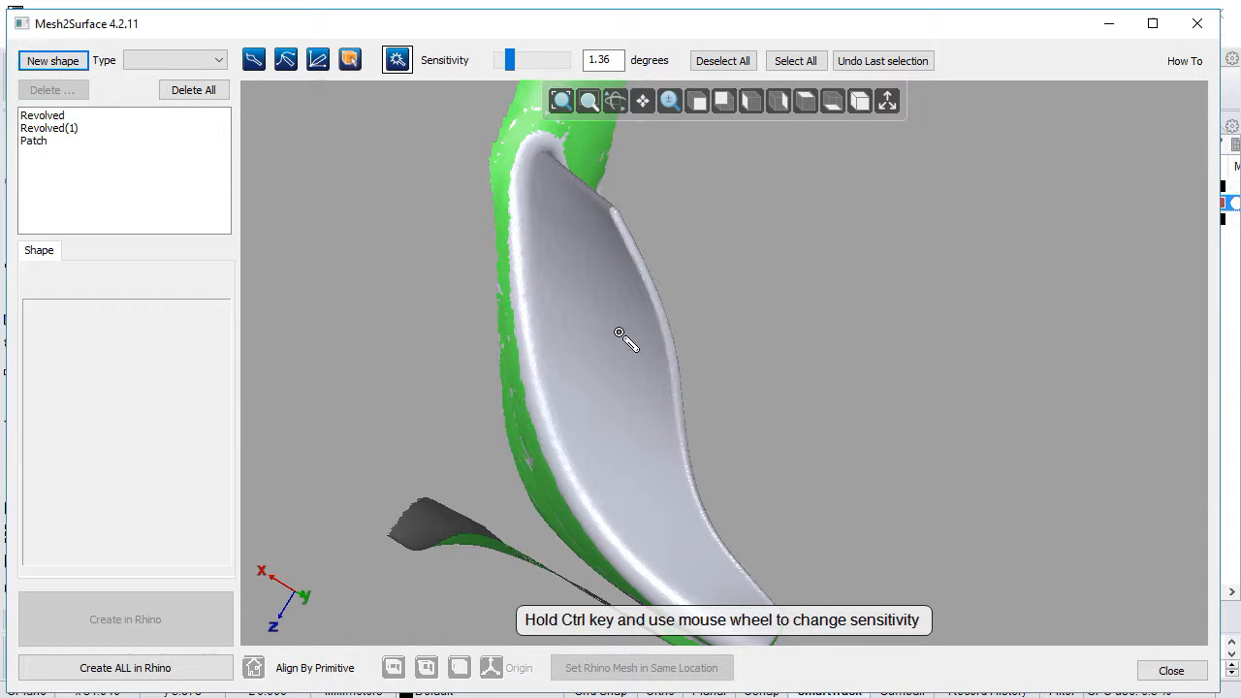
{"action": "left_click_drag", "start_coordinate": [510, 60], "coordinate": [522, 64]}
{"action": "left_click", "coordinate": [613, 295]}
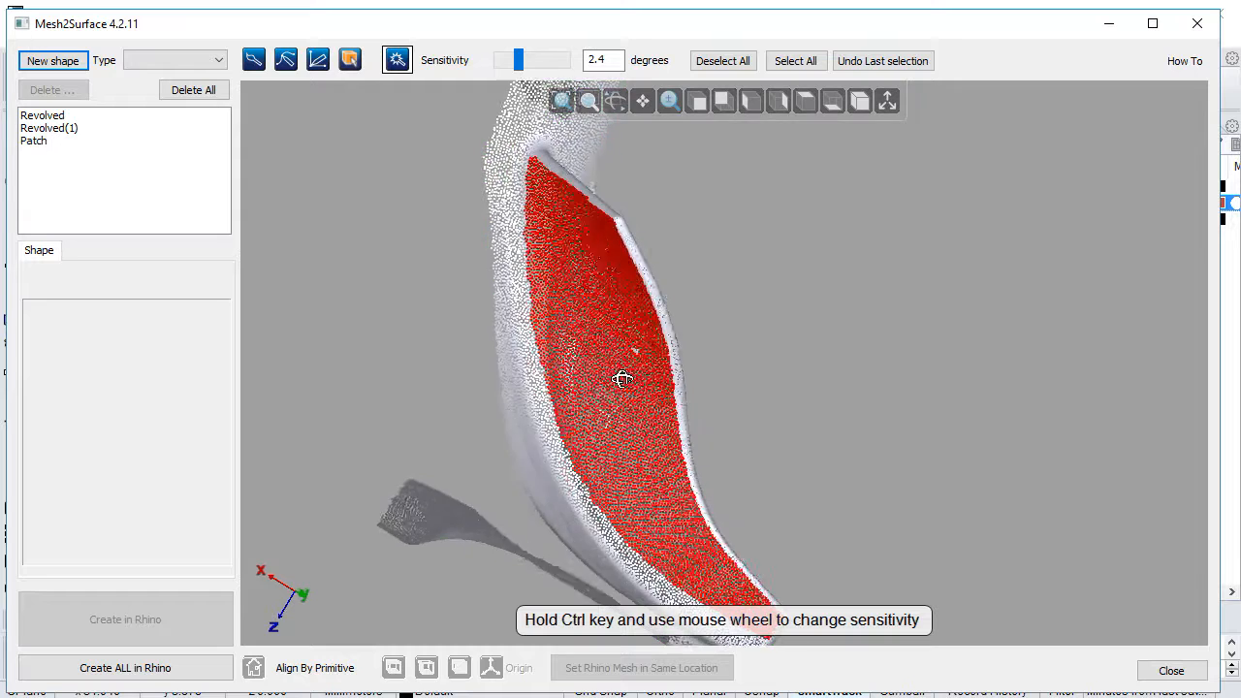
Step: Switch to brush selection and examine the selected blade face along its borders and down to its narrow end
{"action": "scroll", "coordinate": [542, 186], "scroll_direction": "up", "scroll_amount": 4}
{"action": "left_click", "coordinate": [254, 61]}
{"action": "left_click_drag", "start_coordinate": [527, 140], "coordinate": [703, 240]}
{"action": "scroll", "coordinate": [691, 280], "scroll_direction": "down", "scroll_amount": 5}
{"action": "right_click_drag", "start_coordinate": [671, 395], "coordinate": [697, 493]}
{"action": "scroll", "coordinate": [698, 493], "scroll_direction": "up", "scroll_amount": 3}
{"action": "scroll", "coordinate": [743, 499], "scroll_direction": "up", "scroll_amount": 5}
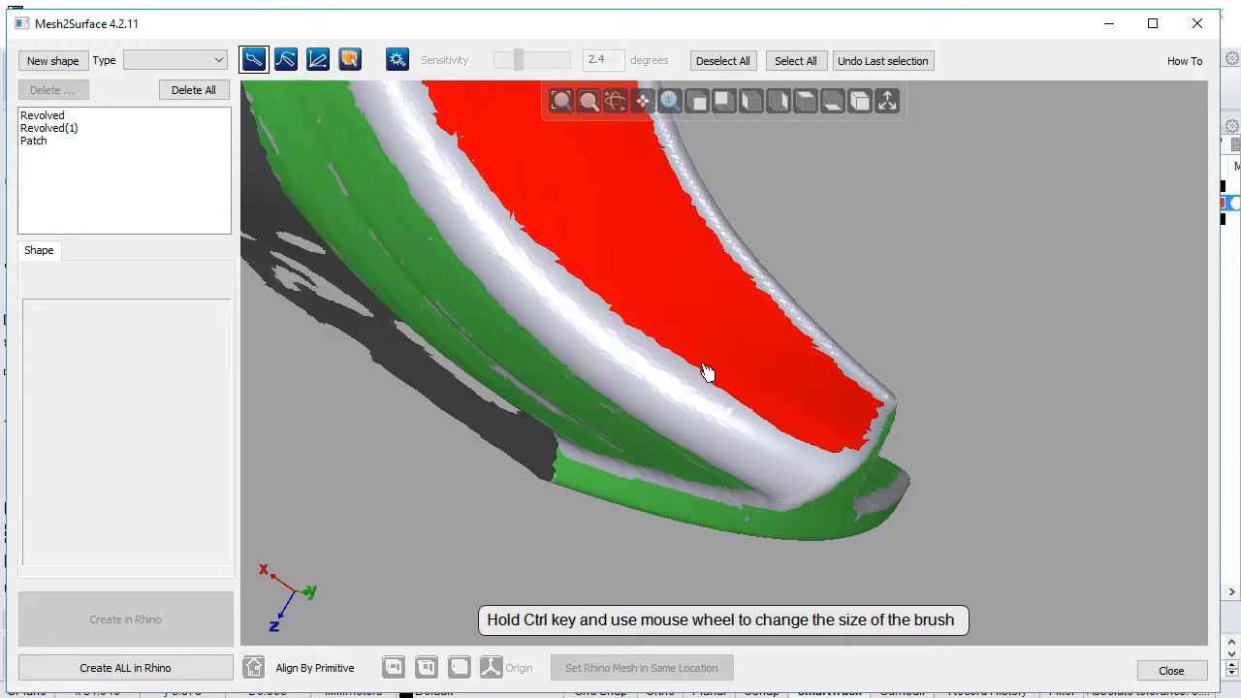
{"action": "scroll", "coordinate": [707, 352], "scroll_direction": "down", "scroll_amount": 3}
{"action": "right_click_drag", "start_coordinate": [710, 364], "coordinate": [668, 498]}
Step: Fit a Patch surface to the selected opposite blade face and check it up close
{"action": "left_click", "coordinate": [172, 64]}
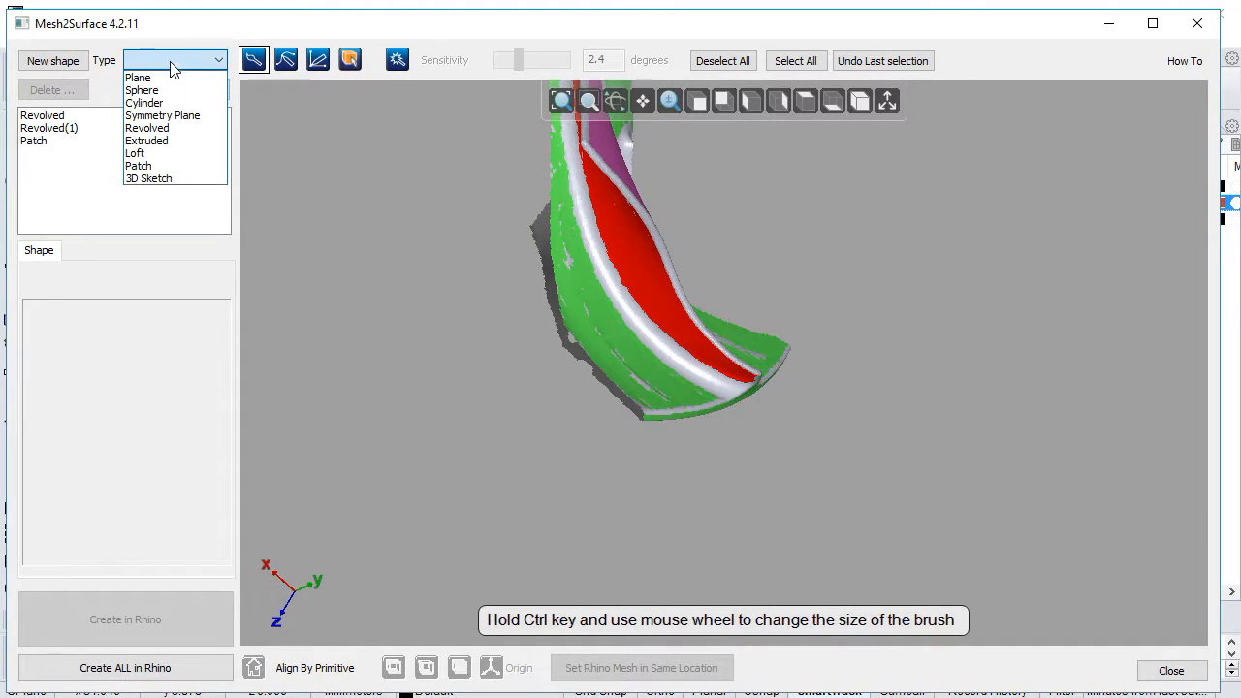
{"action": "left_click", "coordinate": [175, 164]}
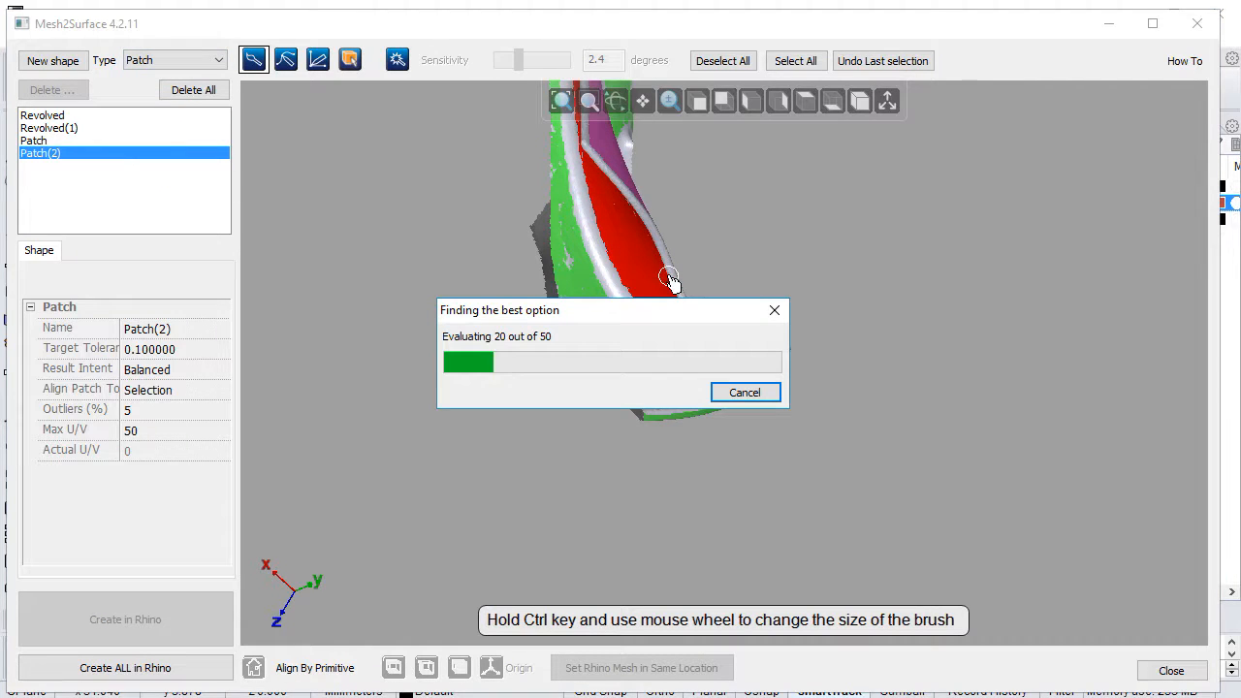
{"action": "right_click_drag", "start_coordinate": [588, 335], "coordinate": [513, 363]}
{"action": "right_click_drag", "start_coordinate": [668, 294], "coordinate": [722, 256]}
{"action": "scroll", "coordinate": [723, 256], "scroll_direction": "up", "scroll_amount": 2}
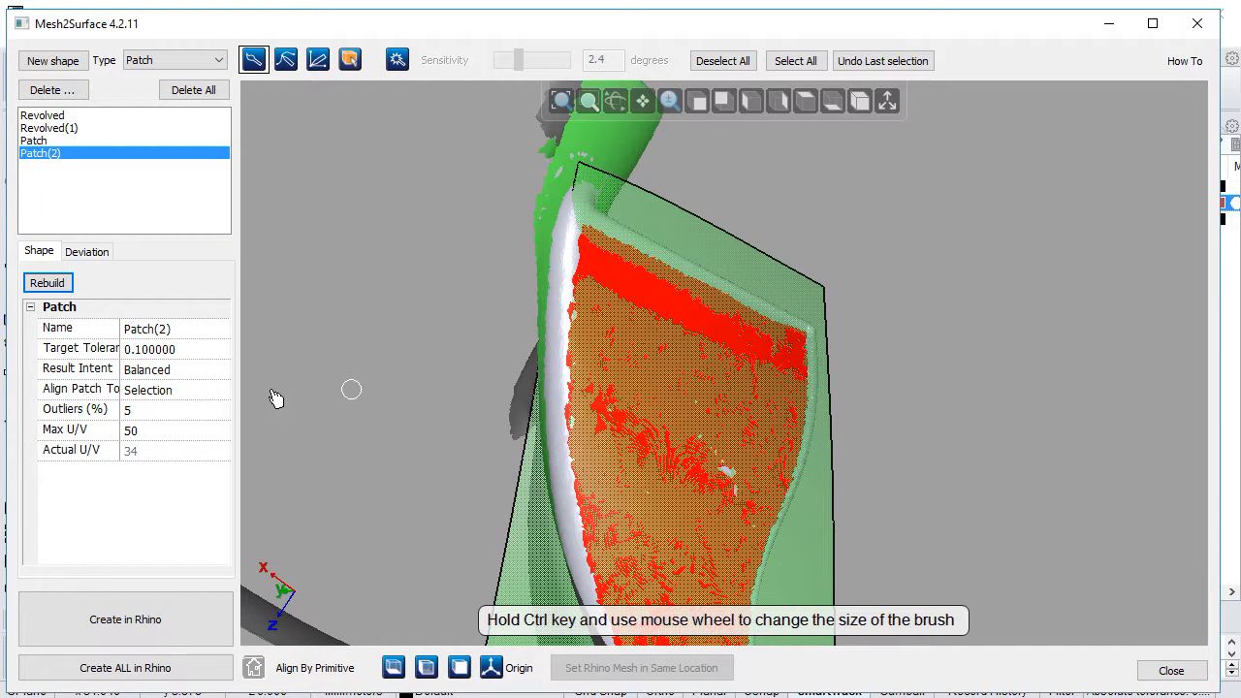
Step: Align the second patch to World Axis and compare it with the first blade patch
{"action": "left_click", "coordinate": [184, 392]}
{"action": "left_click", "coordinate": [184, 424]}
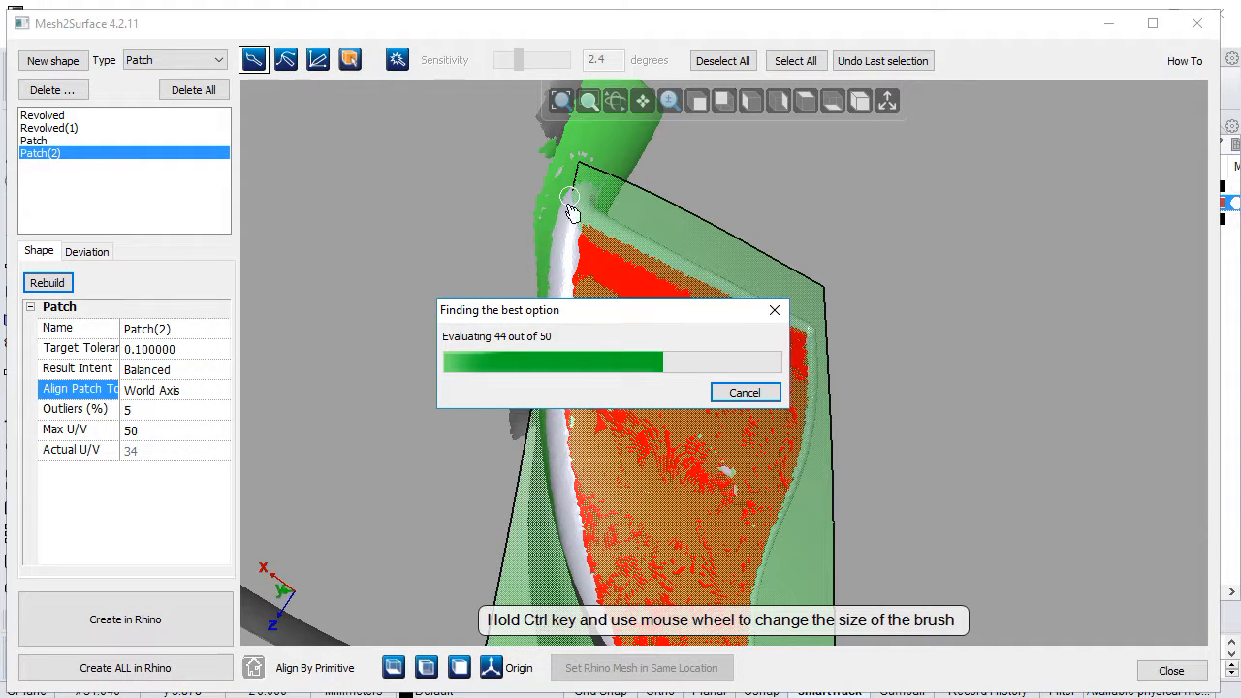
{"action": "mouse_move", "coordinate": [609, 286]}
{"action": "right_mouse_down"}
{"action": "mouse_move", "coordinate": [468, 273]}
{"action": "mouse_move", "coordinate": [346, 227]}
{"action": "mouse_move", "coordinate": [507, 397]}
{"action": "mouse_move", "coordinate": [355, 400]}
{"action": "right_mouse_up"}
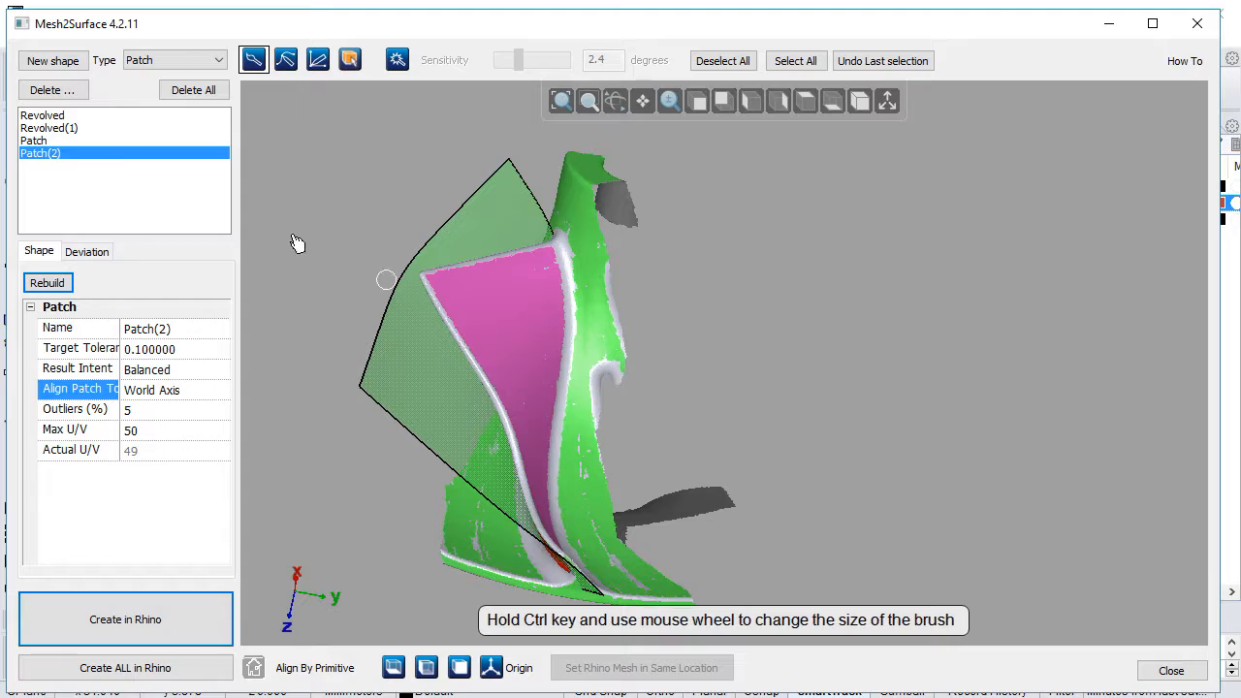
{"action": "left_click", "coordinate": [39, 140]}
{"action": "right_click_drag", "start_coordinate": [408, 417], "coordinate": [570, 442]}
Step: Start a new shape and brush-select the narrow blade edge from the hub fillet to the blade's corner with straight strokes
{"action": "left_click", "coordinate": [40, 61]}
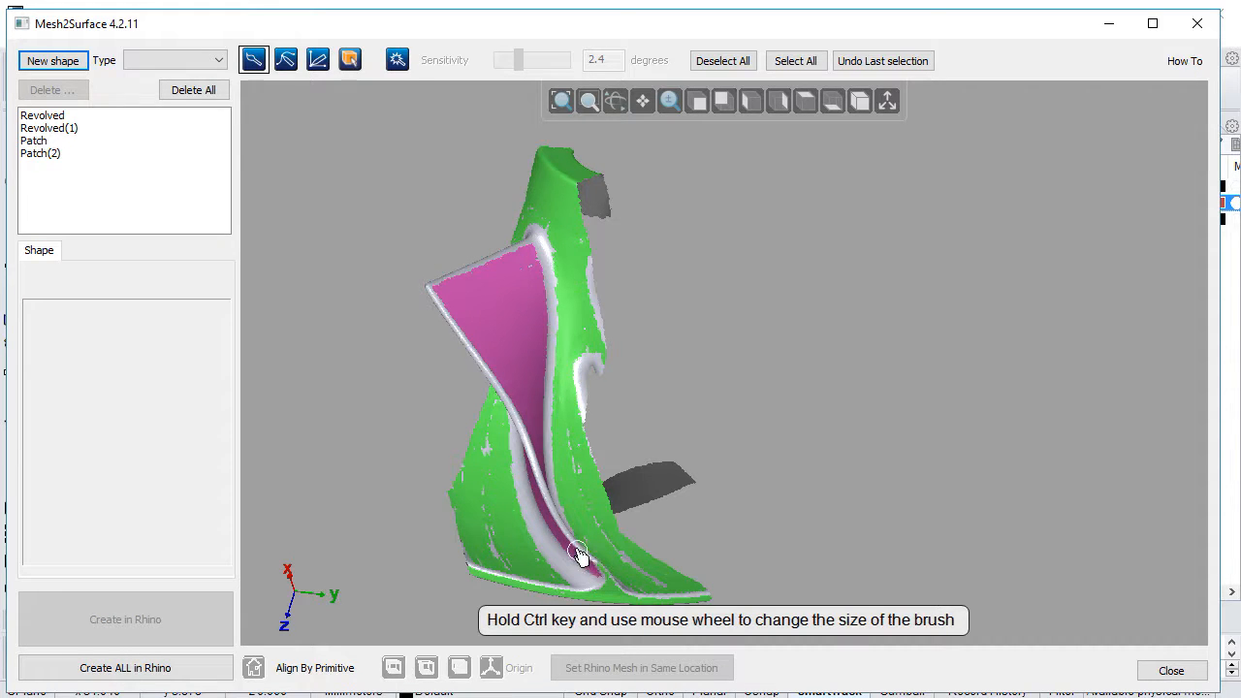
{"action": "right_click_drag", "start_coordinate": [592, 395], "coordinate": [708, 524]}
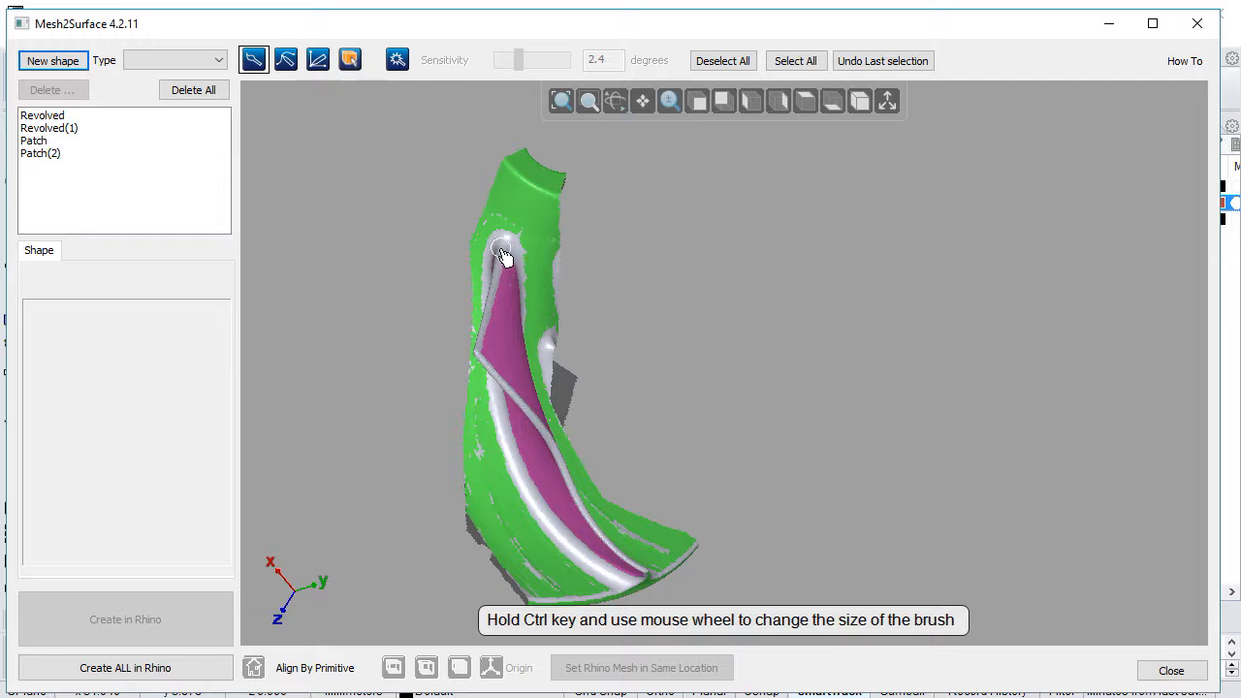
{"action": "scroll", "coordinate": [485, 306], "scroll_direction": "up", "scroll_amount": 3}
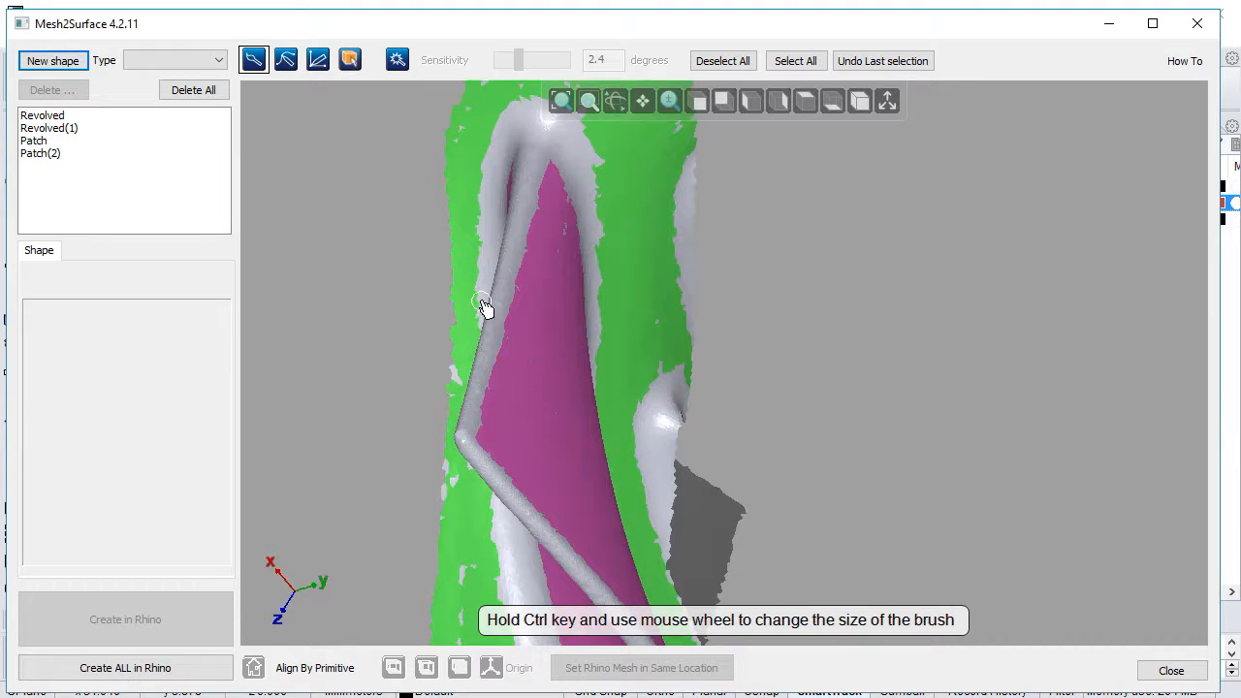
{"action": "right_click_drag", "start_coordinate": [523, 335], "coordinate": [558, 184]}
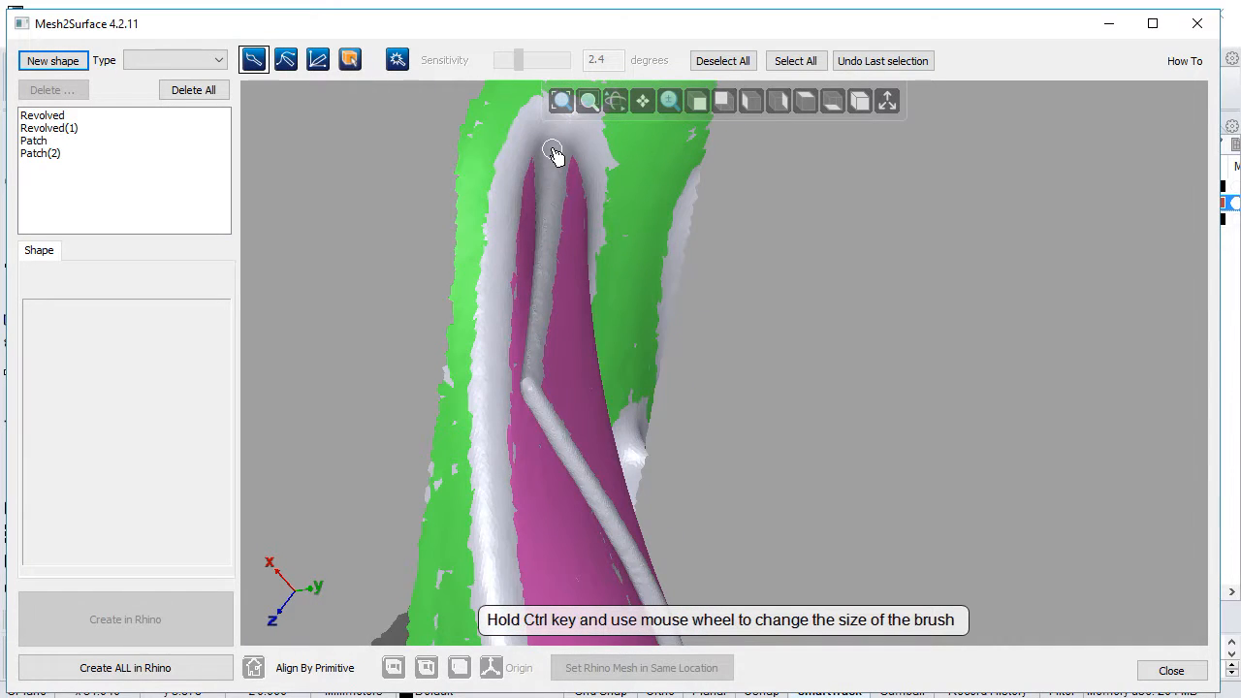
{"action": "right_click_drag", "start_coordinate": [576, 280], "coordinate": [607, 321]}
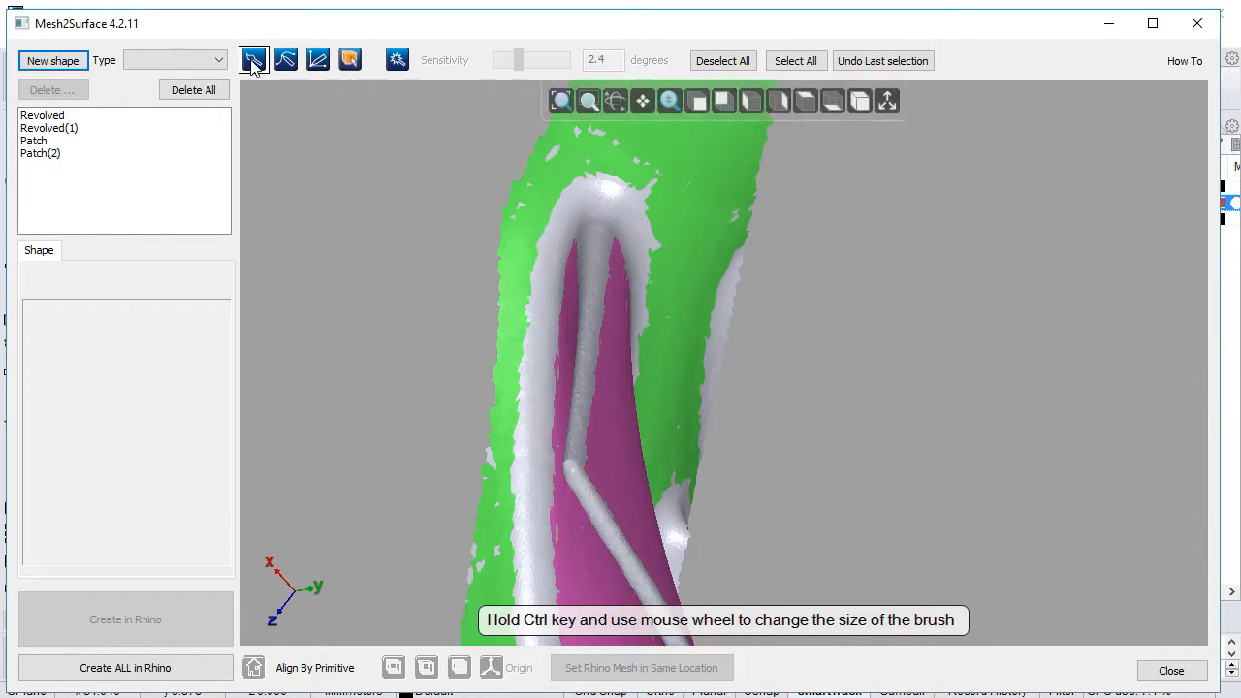
{"action": "scroll", "coordinate": [487, 190], "scroll_direction": "up", "scroll_amount": 3}
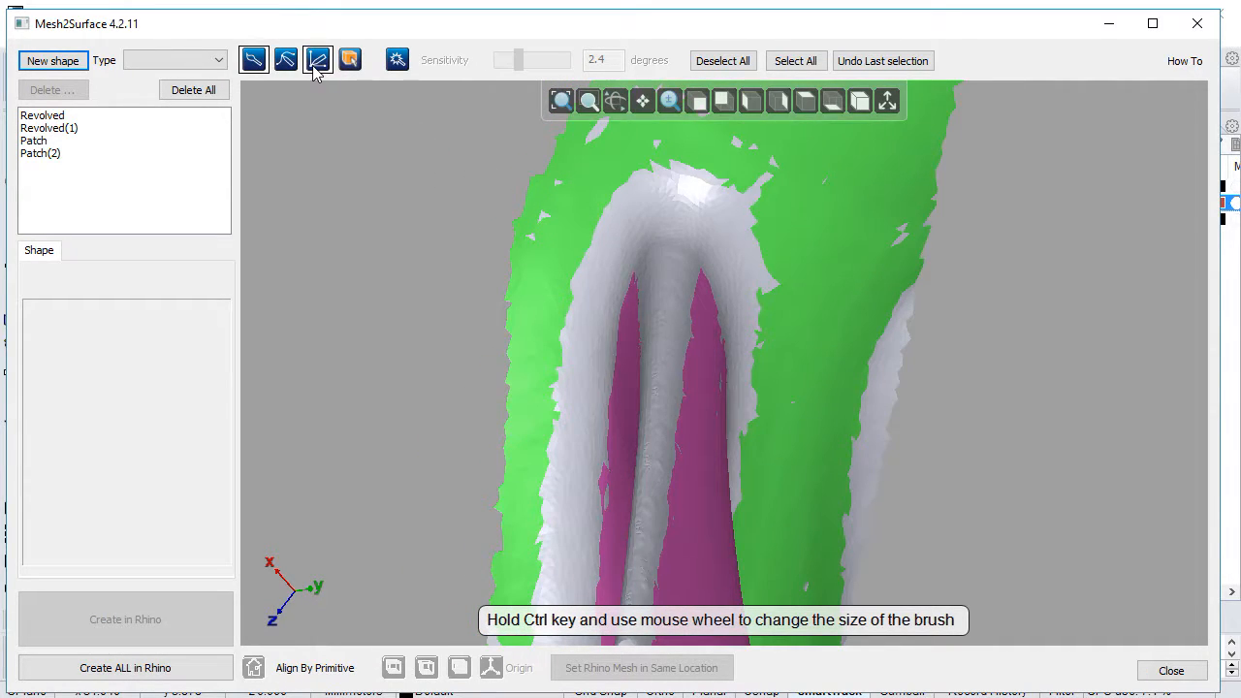
{"action": "left_click", "coordinate": [317, 61]}
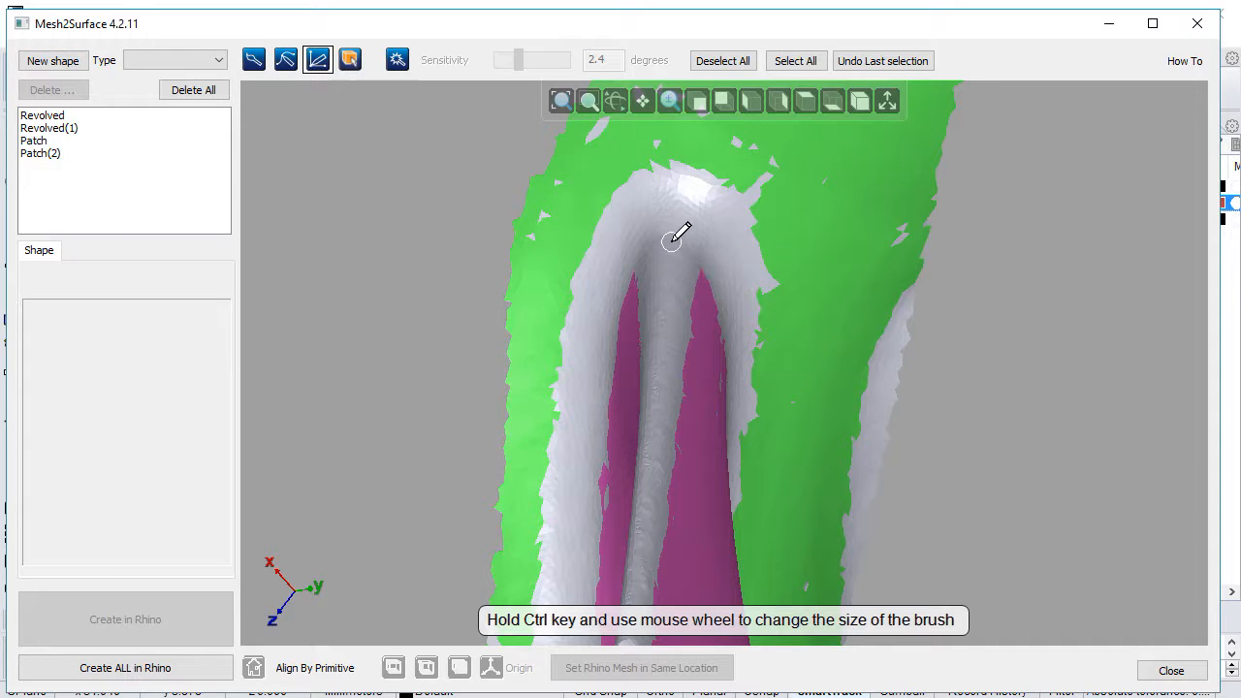
{"action": "left_click_drag", "start_coordinate": [670, 240], "coordinate": [654, 411]}
{"action": "middle_click_drag", "start_coordinate": [673, 474], "coordinate": [711, 329]}
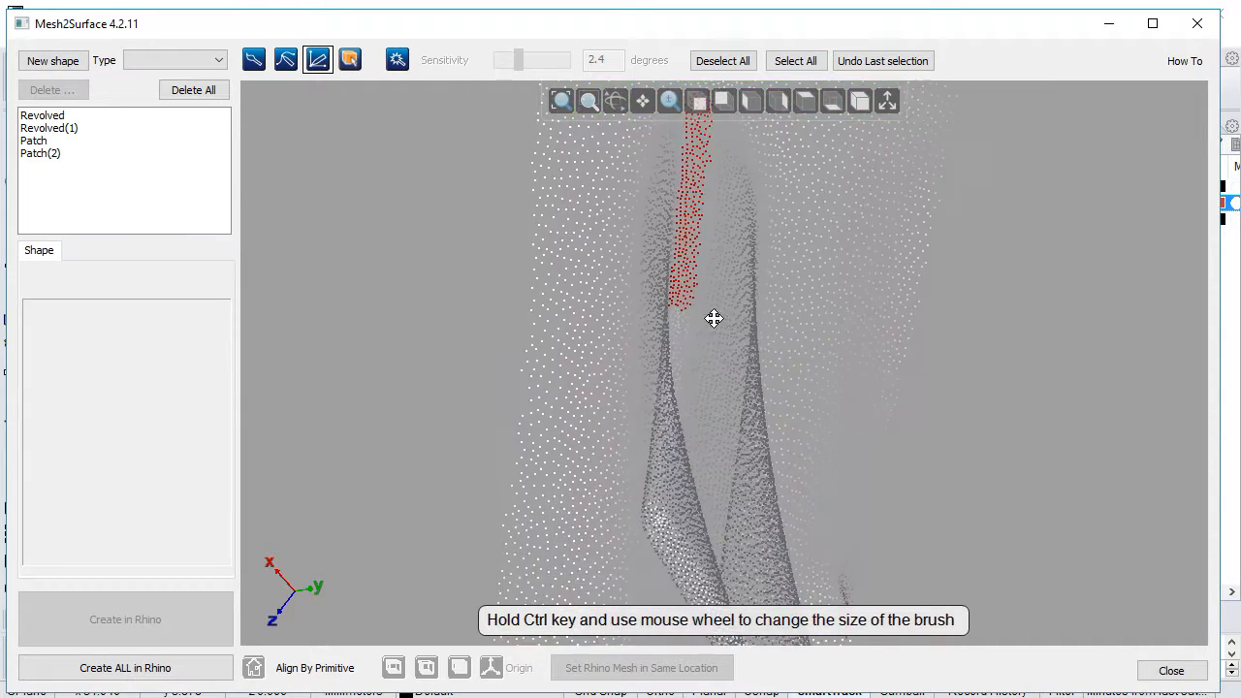
{"action": "left_click_drag", "start_coordinate": [684, 273], "coordinate": [657, 500]}
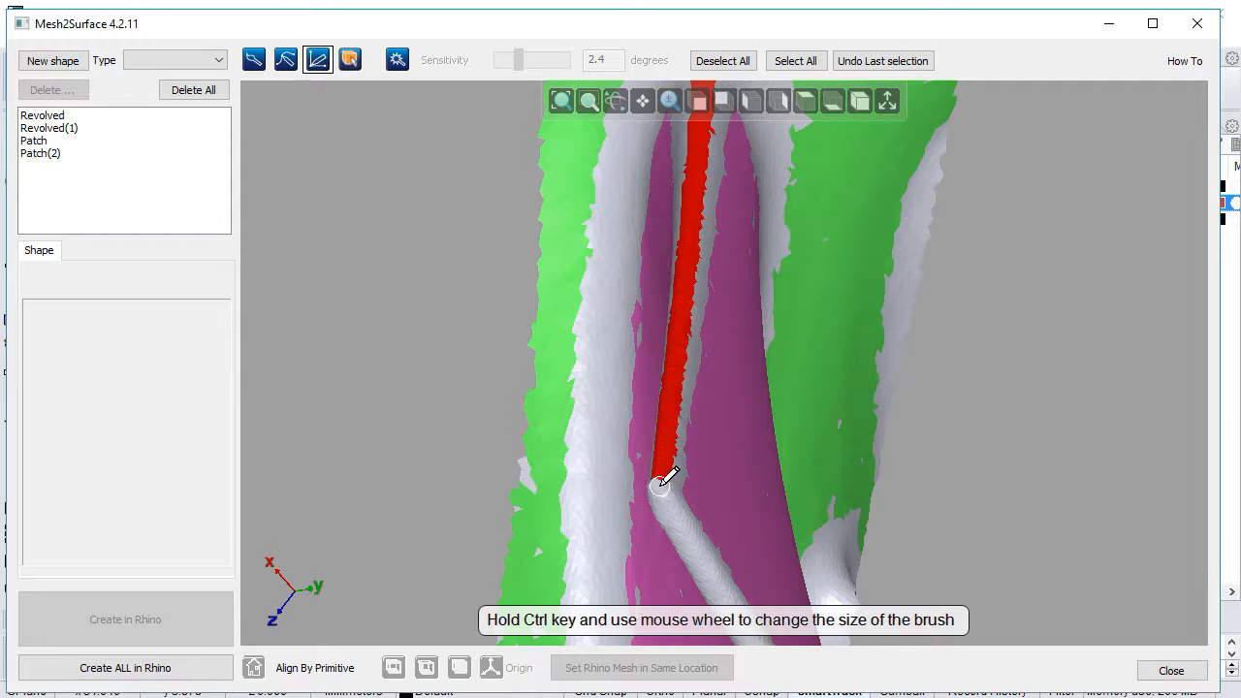
Step: Extend the edge selection around the corner and along the upper part of the blade's long outer edge
{"action": "mouse_move", "coordinate": [677, 470]}
{"action": "right_mouse_down"}
{"action": "mouse_move", "coordinate": [640, 394]}
{"action": "mouse_move", "coordinate": [566, 328]}
{"action": "right_mouse_up"}
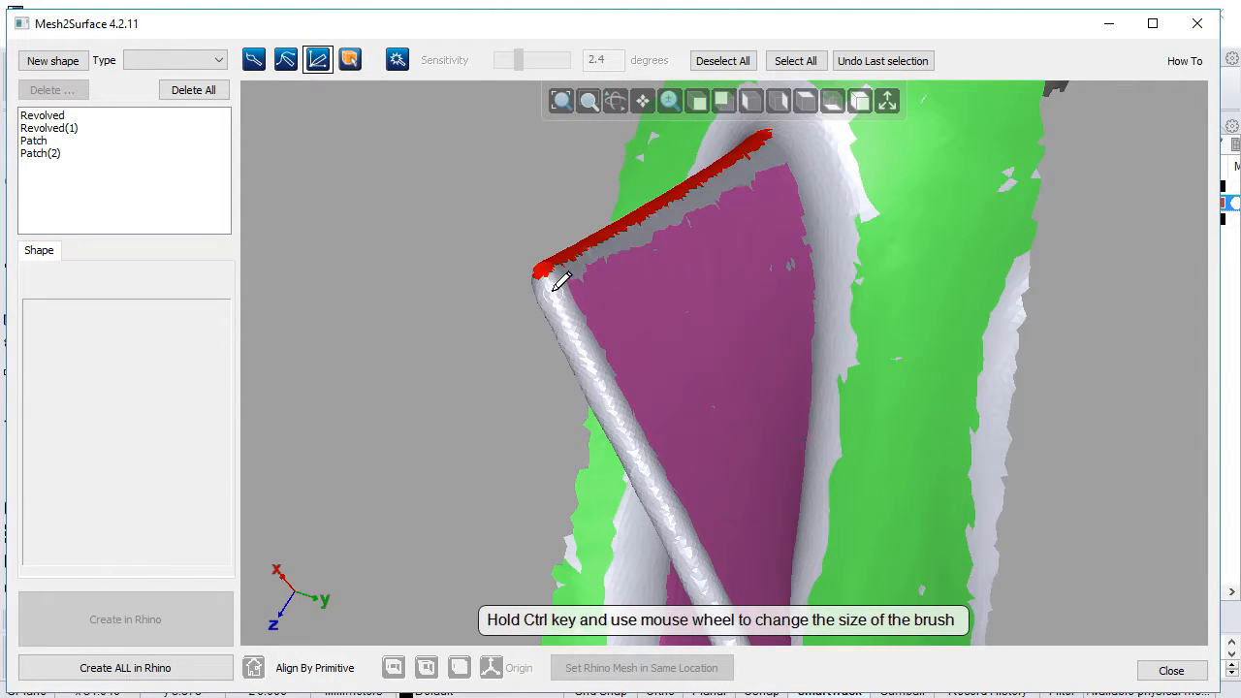
{"action": "left_click_drag", "start_coordinate": [546, 272], "coordinate": [659, 487]}
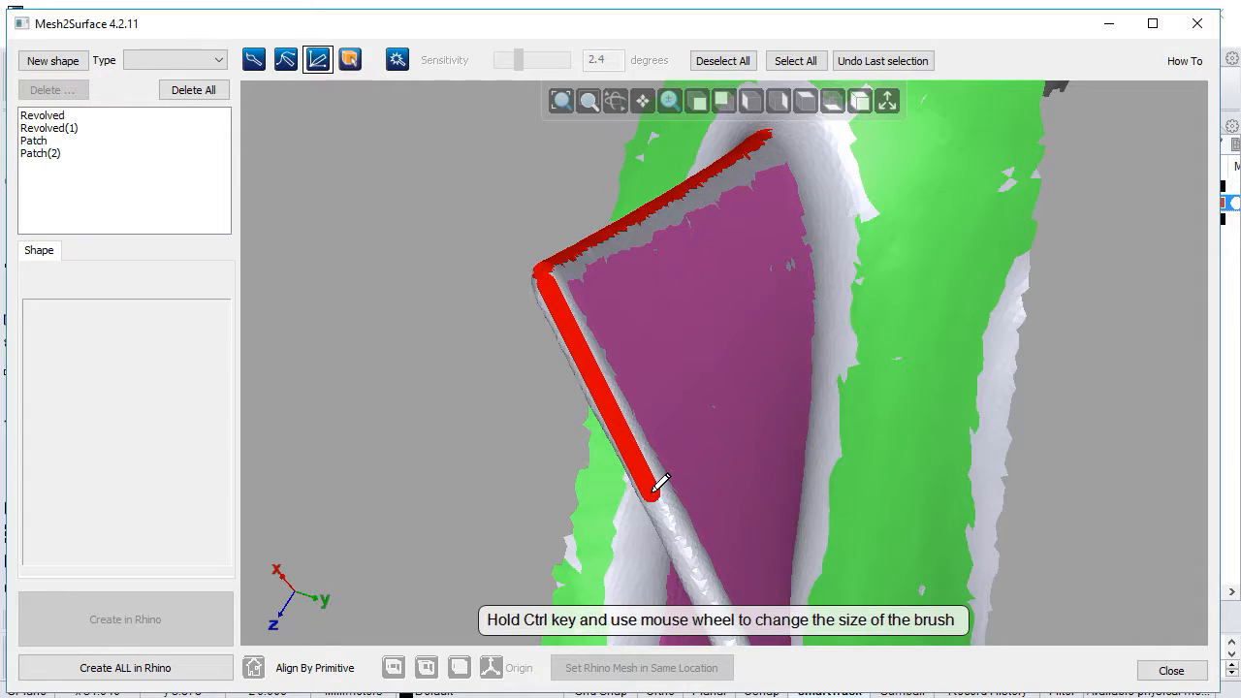
{"action": "scroll", "coordinate": [670, 417], "scroll_direction": "down", "scroll_amount": 3}
{"action": "right_click_drag", "start_coordinate": [702, 482], "coordinate": [599, 313]}
{"action": "scroll", "coordinate": [599, 313], "scroll_direction": "up", "scroll_amount": 4}
{"action": "left_click_drag", "start_coordinate": [560, 273], "coordinate": [624, 429]}
{"action": "right_click_drag", "start_coordinate": [727, 507], "coordinate": [702, 301]}
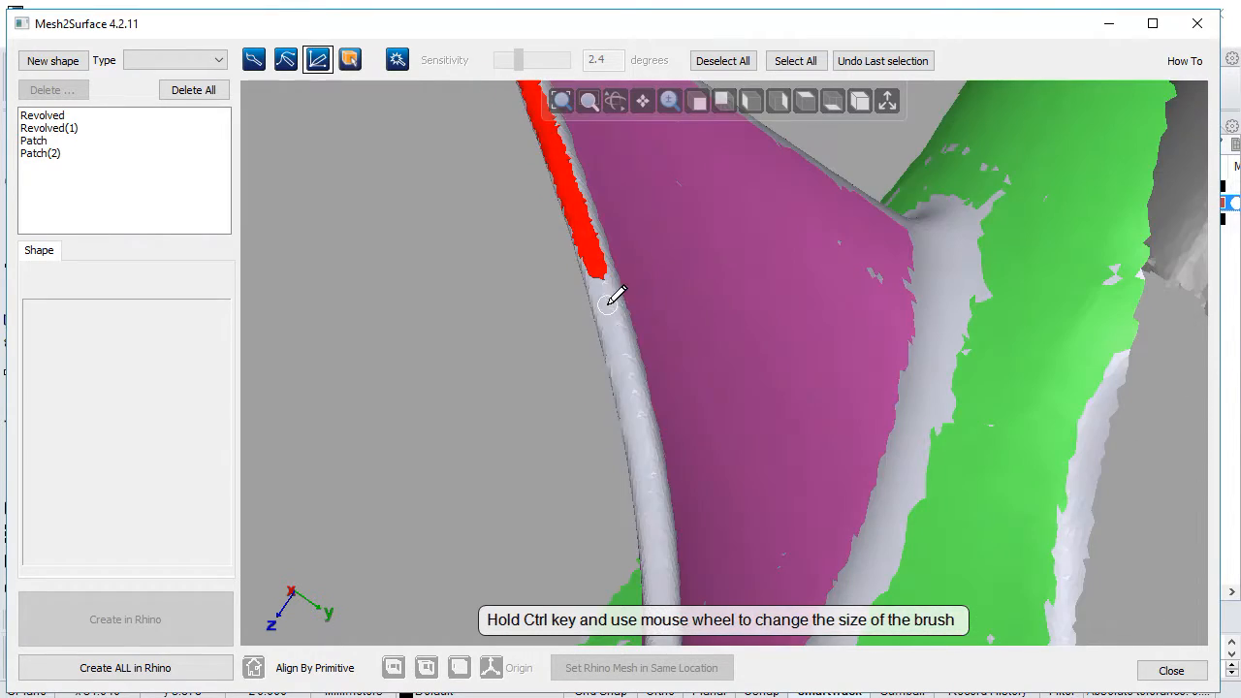
{"action": "mouse_move", "coordinate": [597, 274]}
{"action": "left_mouse_down"}
{"action": "mouse_move", "coordinate": [626, 335]}
{"action": "mouse_move", "coordinate": [645, 432]}
{"action": "left_mouse_up"}
{"action": "right_click_drag", "start_coordinate": [682, 527], "coordinate": [673, 271]}
{"action": "mouse_move", "coordinate": [625, 219]}
{"action": "left_mouse_down"}
{"action": "mouse_move", "coordinate": [656, 299]}
{"action": "mouse_move", "coordinate": [655, 364]}
{"action": "left_mouse_up"}
{"action": "mouse_move", "coordinate": [655, 364]}
{"action": "right_mouse_down"}
{"action": "mouse_move", "coordinate": [631, 388]}
{"action": "mouse_move", "coordinate": [638, 233]}
{"action": "right_mouse_up"}
{"action": "left_click_drag", "start_coordinate": [631, 208], "coordinate": [640, 324]}
{"action": "mouse_move", "coordinate": [640, 324]}
{"action": "right_mouse_down"}
{"action": "mouse_move", "coordinate": [562, 465]}
{"action": "mouse_move", "coordinate": [515, 430]}
{"action": "mouse_move", "coordinate": [546, 396]}
{"action": "right_mouse_up"}
Step: Continue the edge selection along the lower part of the blade's outer edge down to the hub rim
{"action": "scroll", "coordinate": [546, 396], "scroll_direction": "up", "scroll_amount": 2}
{"action": "left_click_drag", "start_coordinate": [560, 335], "coordinate": [537, 418]}
{"action": "middle_click_drag", "start_coordinate": [563, 485], "coordinate": [662, 280]}
{"action": "right_click_drag", "start_coordinate": [670, 270], "coordinate": [562, 430]}
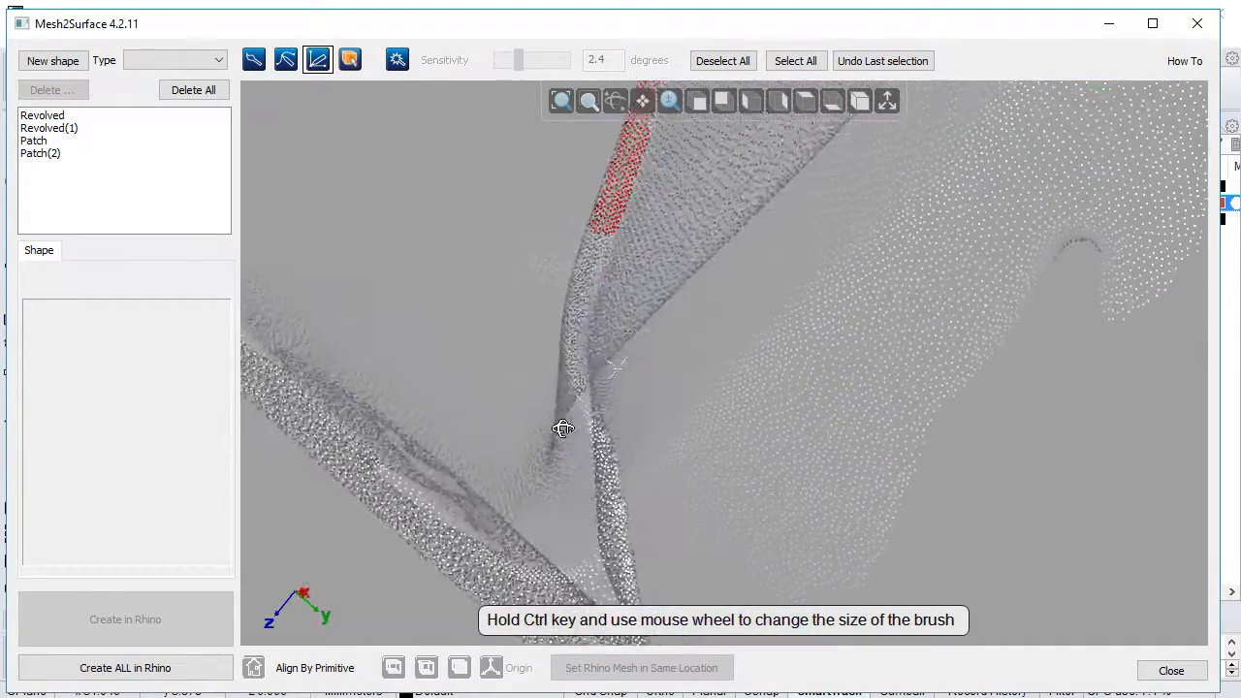
{"action": "mouse_move", "coordinate": [599, 232]}
{"action": "left_mouse_down"}
{"action": "mouse_move", "coordinate": [575, 326]}
{"action": "mouse_move", "coordinate": [594, 430]}
{"action": "left_mouse_up"}
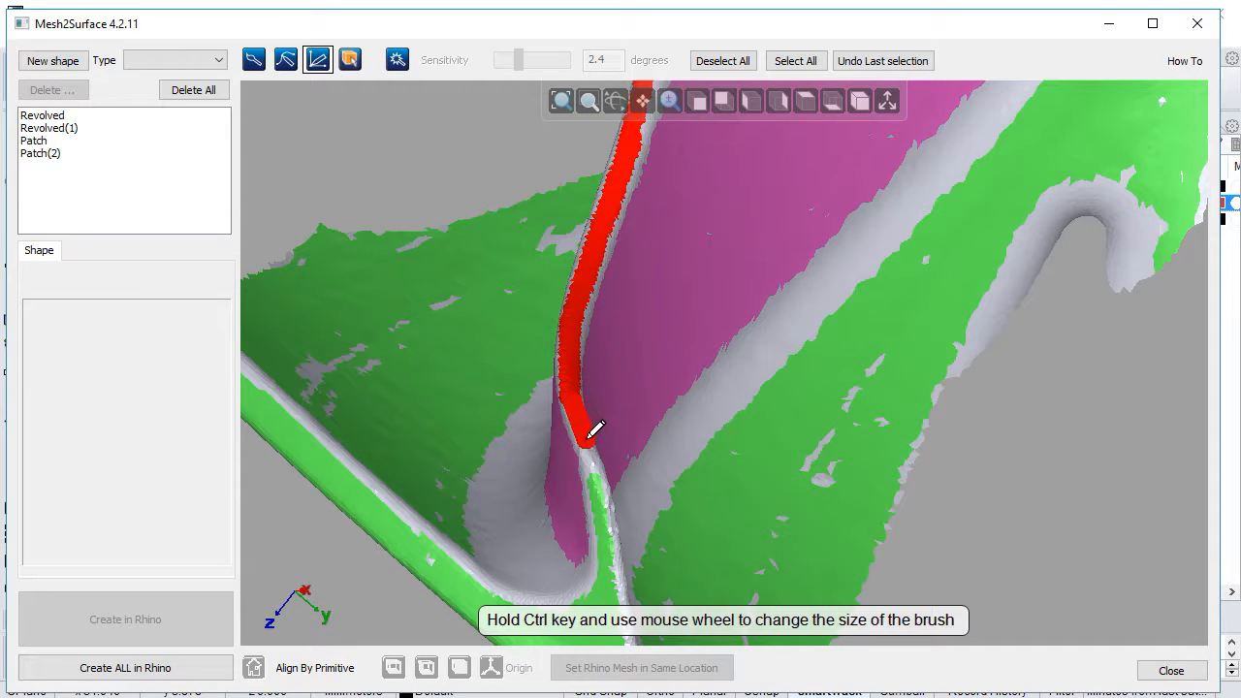
{"action": "scroll", "coordinate": [646, 430], "scroll_direction": "down", "scroll_amount": 4}
{"action": "mouse_move", "coordinate": [672, 421]}
{"action": "right_mouse_down"}
{"action": "mouse_move", "coordinate": [579, 489]}
{"action": "mouse_move", "coordinate": [496, 471]}
{"action": "mouse_move", "coordinate": [512, 438]}
{"action": "right_mouse_up"}
{"action": "mouse_move", "coordinate": [608, 468]}
{"action": "left_mouse_down", "text": "ctrl"}
{"action": "mouse_move", "coordinate": [559, 476]}
{"action": "mouse_move", "coordinate": [556, 489]}
{"action": "mouse_move", "coordinate": [591, 464]}
{"action": "mouse_move", "coordinate": [564, 474]}
{"action": "left_mouse_up", "text": "ctrl"}
{"action": "mouse_move", "coordinate": [631, 447]}
{"action": "right_mouse_down"}
{"action": "mouse_move", "coordinate": [831, 457]}
{"action": "mouse_move", "coordinate": [527, 301]}
{"action": "mouse_move", "coordinate": [383, 423]}
{"action": "right_mouse_up"}
{"action": "scroll", "coordinate": [735, 344], "scroll_direction": "down", "scroll_amount": 3}
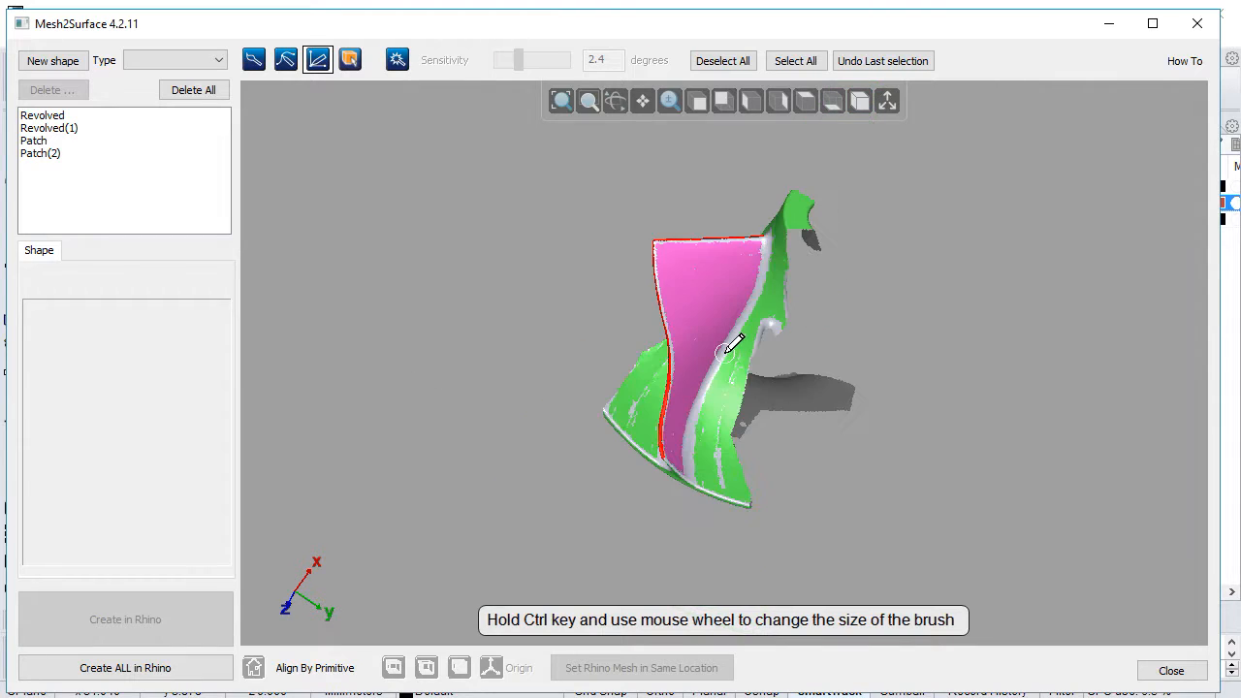
Step: Fit a Revolved surface to the selected blade edges with Direction Z Axis, Base Point Origin and 100 Sections, and rebuild it
{"action": "left_click", "coordinate": [172, 57]}
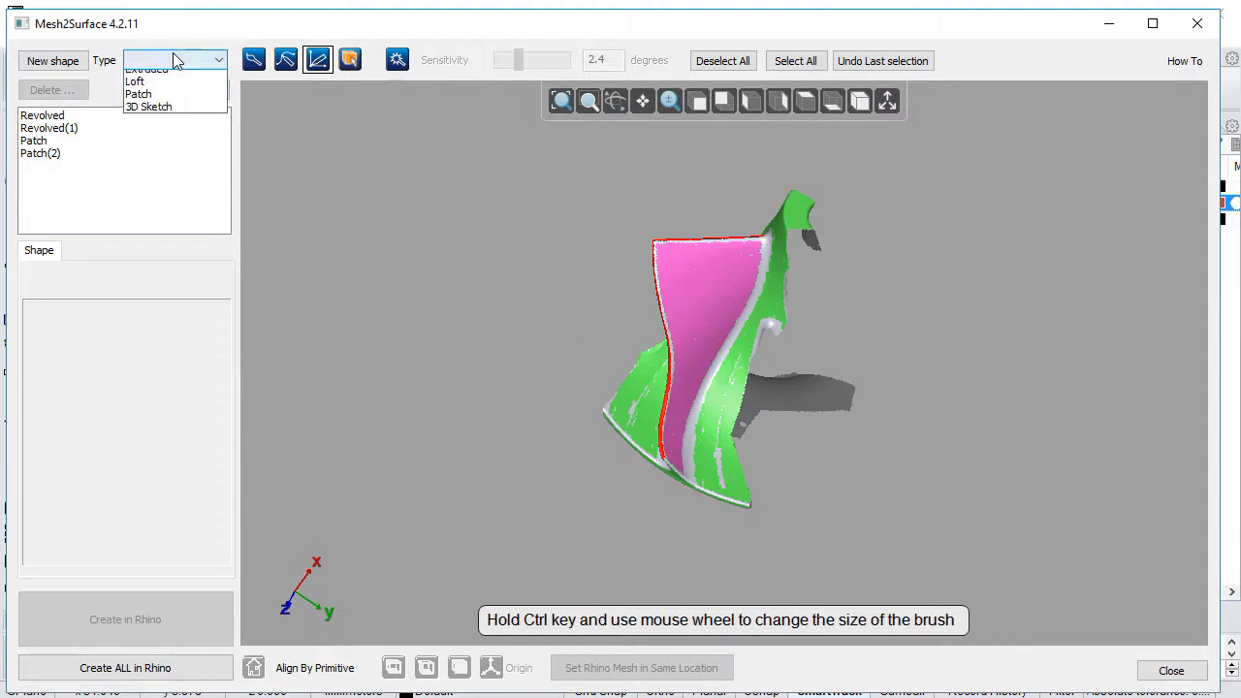
{"action": "left_click", "coordinate": [221, 126]}
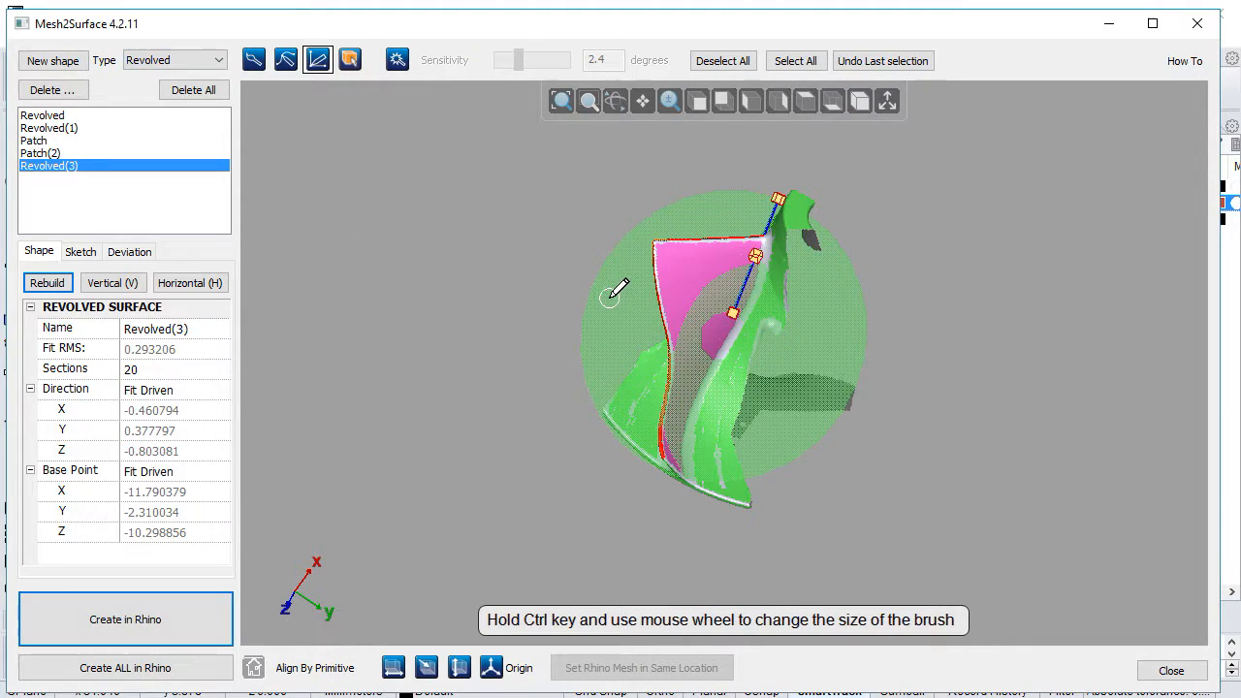
{"action": "left_click", "coordinate": [171, 392]}
{"action": "left_click", "coordinate": [180, 450]}
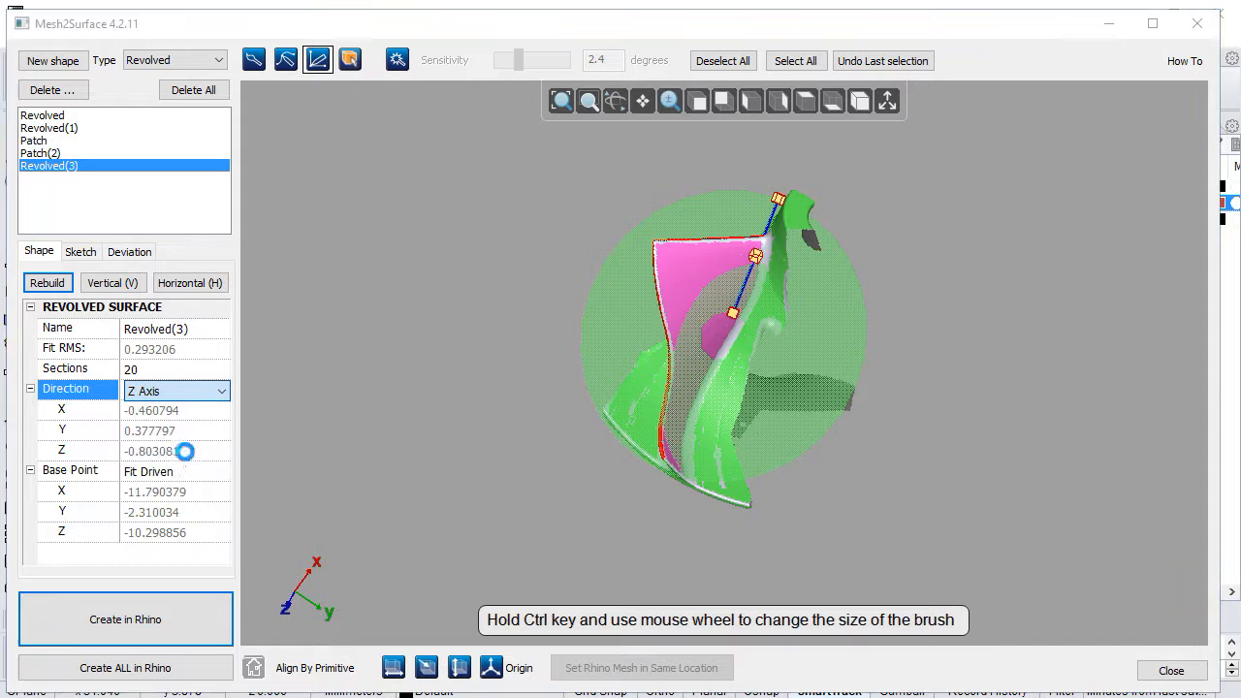
{"action": "left_click", "coordinate": [189, 474]}
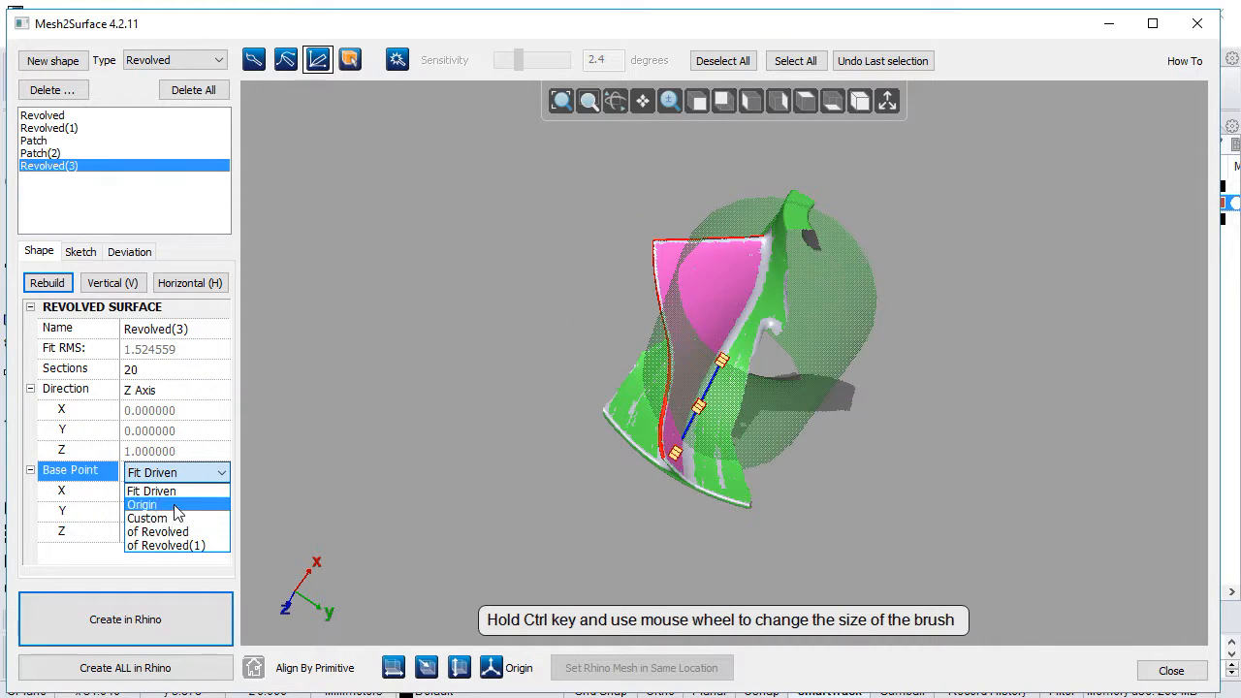
{"action": "left_click", "coordinate": [155, 505]}
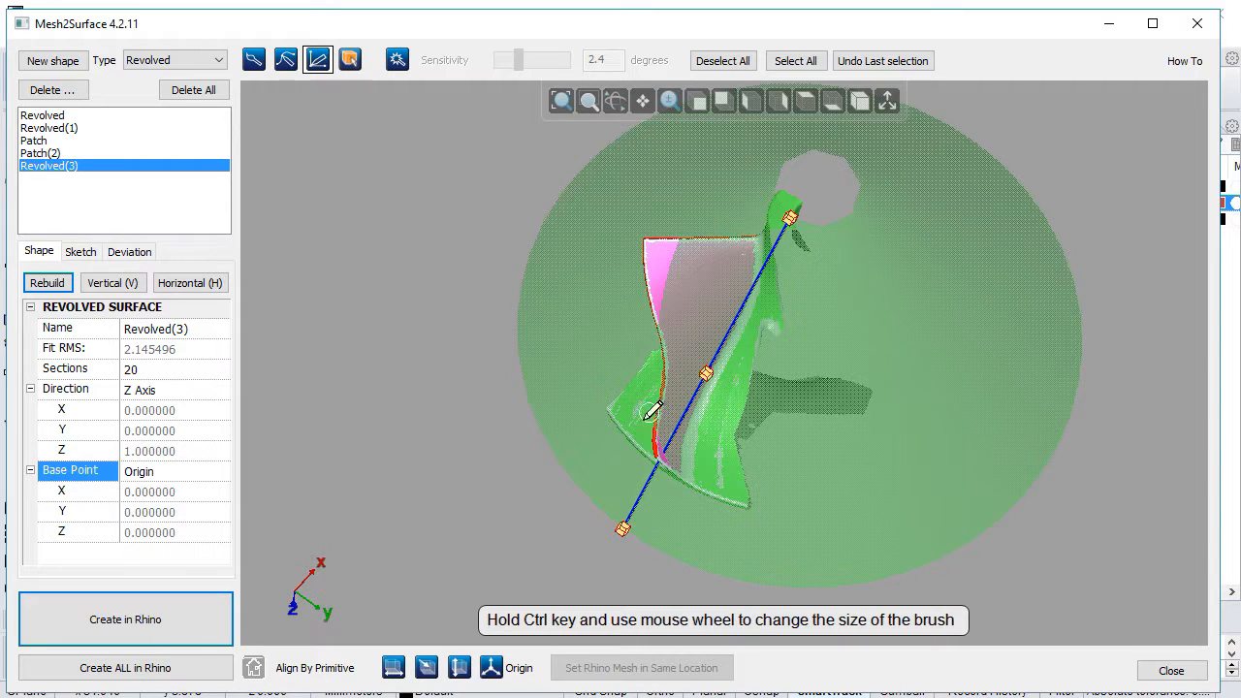
{"action": "left_click", "coordinate": [163, 371]}
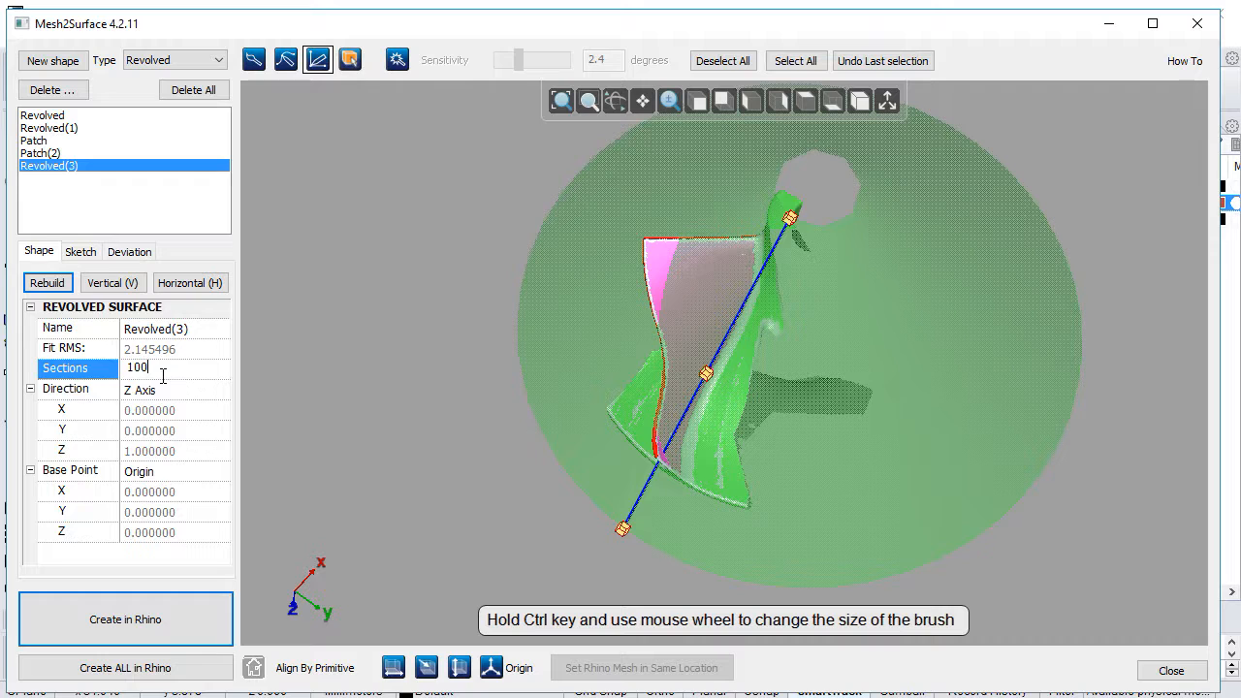
{"action": "left_click", "coordinate": [44, 277]}
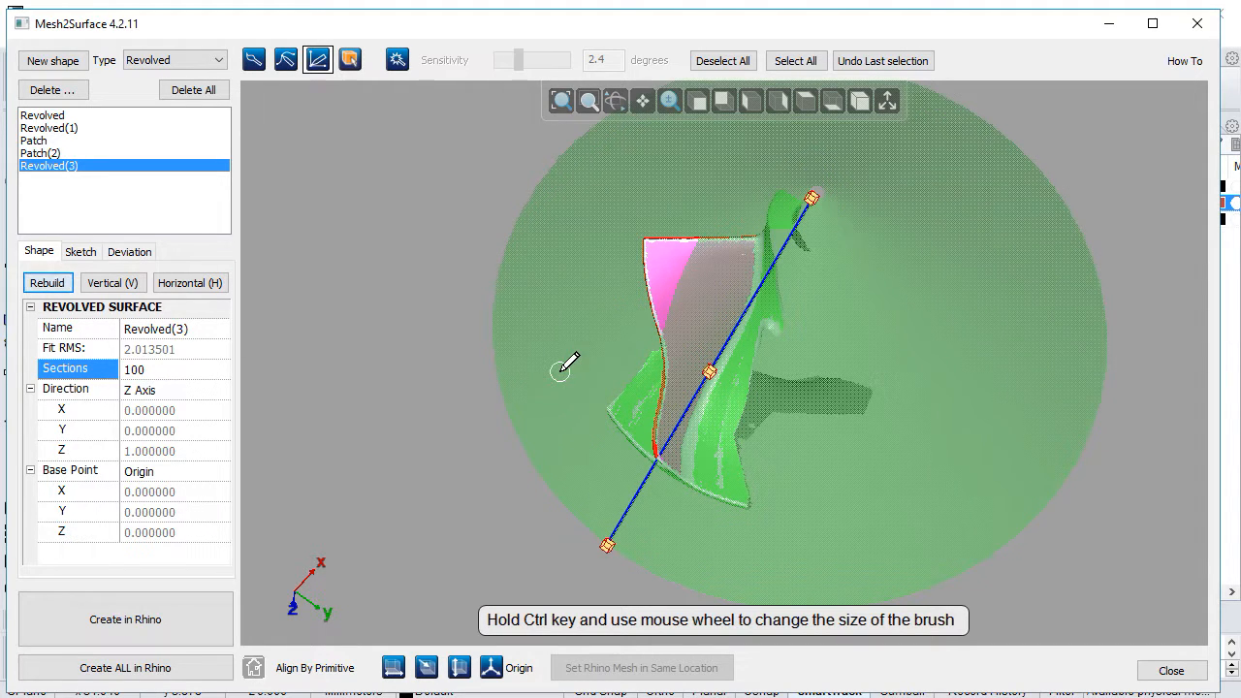
Step: In the revolve's sketch, replace the diagonal line with a near-horizontal line about 11.2 mm long and a vertical line about 5.3 mm long
{"action": "left_click", "coordinate": [81, 252]}
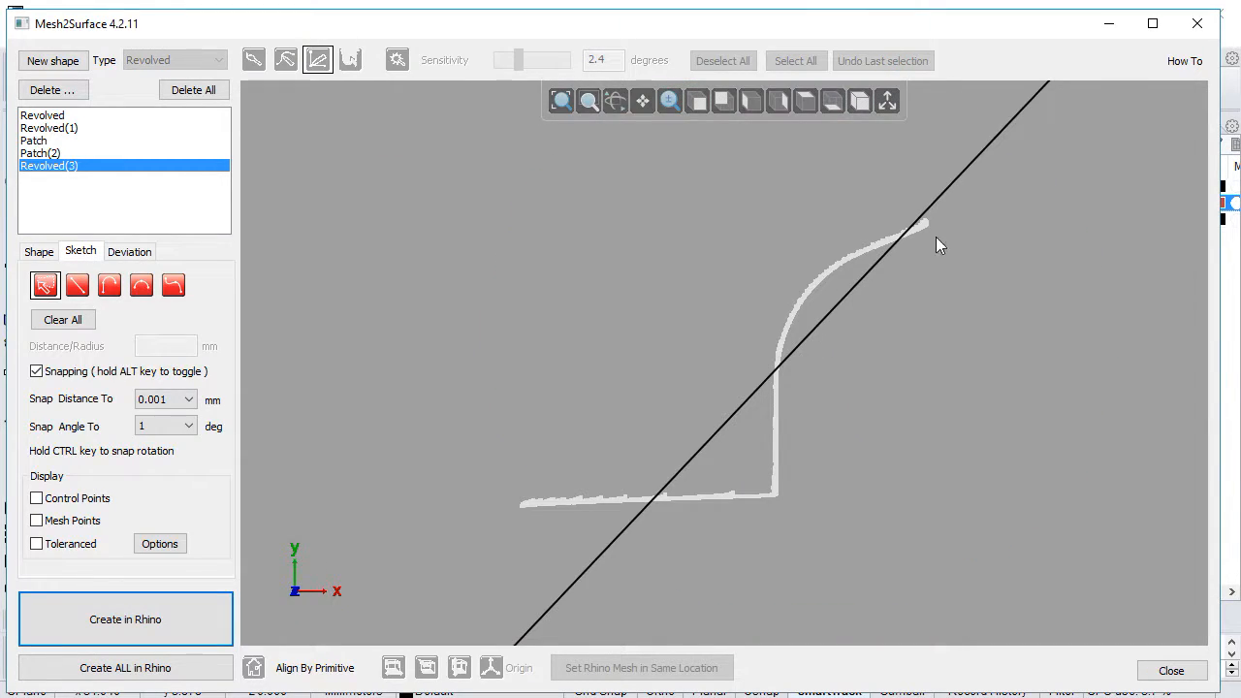
{"action": "left_click", "coordinate": [745, 412]}
{"action": "key", "text": "Delete"}
{"action": "mouse_move", "coordinate": [761, 488]}
{"action": "left_mouse_down"}
{"action": "mouse_move", "coordinate": [699, 540]}
{"action": "mouse_move", "coordinate": [525, 492]}
{"action": "mouse_move", "coordinate": [533, 499]}
{"action": "left_mouse_up"}
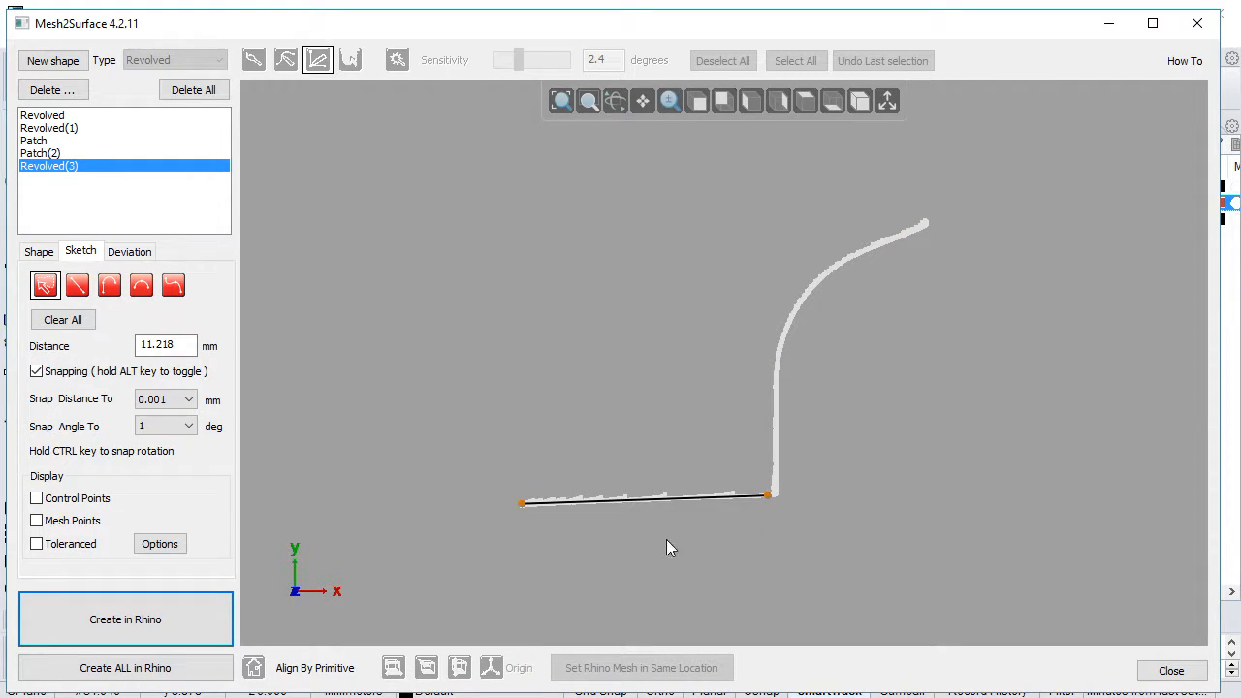
{"action": "mouse_move", "coordinate": [813, 372]}
{"action": "left_mouse_down"}
{"action": "mouse_move", "coordinate": [754, 374]}
{"action": "mouse_move", "coordinate": [761, 456]}
{"action": "mouse_move", "coordinate": [790, 481]}
{"action": "left_mouse_up"}
{"action": "middle_click_drag", "start_coordinate": [858, 304], "coordinate": [786, 341]}
{"action": "scroll", "coordinate": [763, 294], "scroll_direction": "up", "scroll_amount": 3}
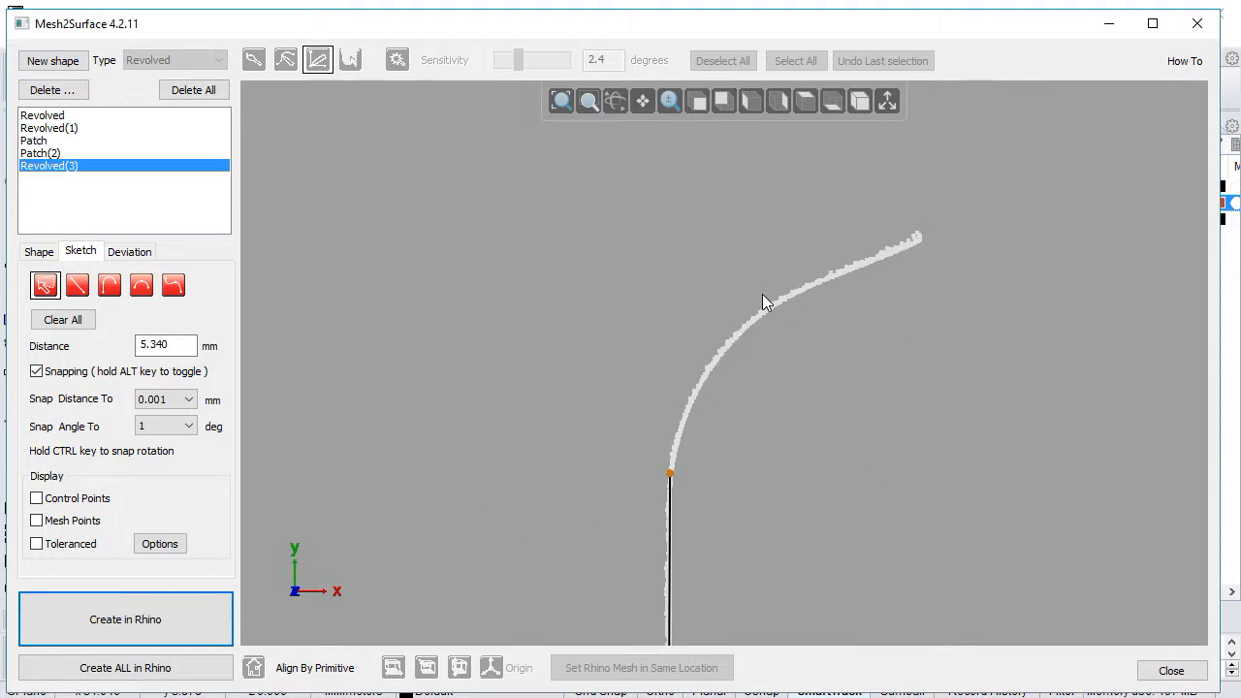
Step: Start a curve in the revolve's sketch and turn on toleranced display with Pass / Fail colouring at 0.05 mm
{"action": "right_click", "coordinate": [526, 338]}
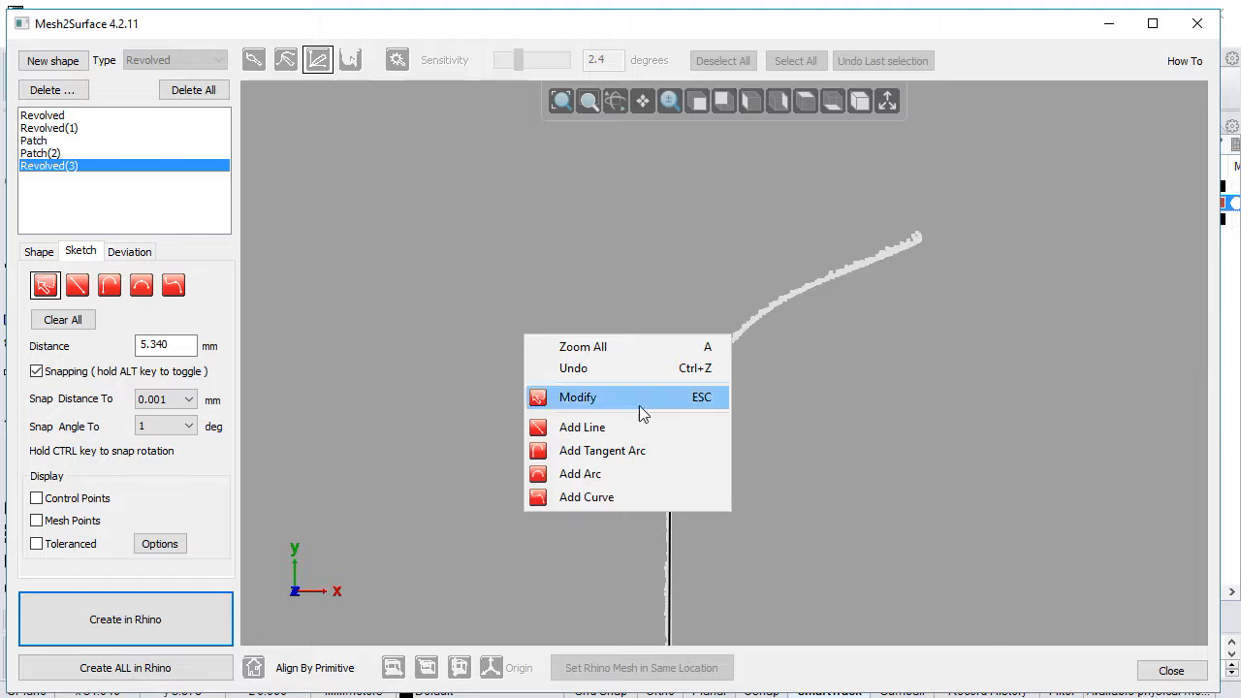
{"action": "left_click", "coordinate": [602, 500]}
{"action": "left_click", "coordinate": [669, 473]}
{"action": "left_click", "coordinate": [151, 549]}
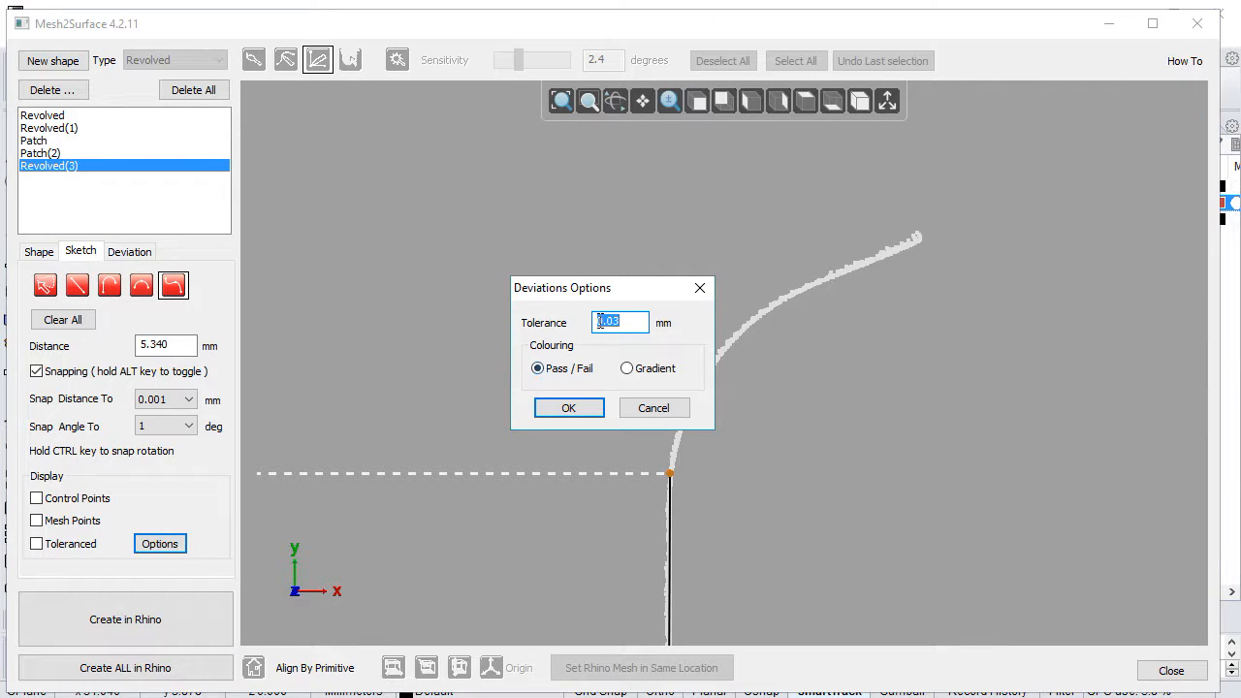
{"action": "left_click", "coordinate": [576, 404]}
{"action": "left_click", "coordinate": [86, 546]}
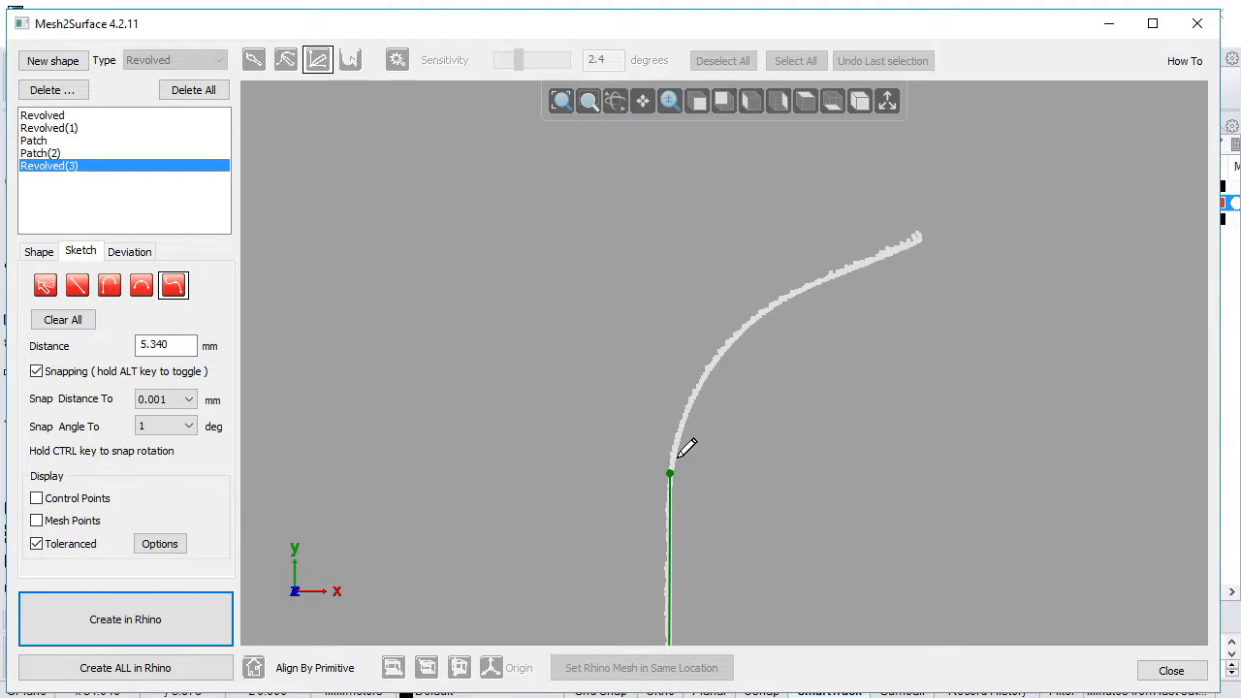
Step: Draw a curve from the vertical line's upper end along the curved mesh section, extending it past the section's outer end
{"action": "left_click", "coordinate": [670, 472]}
{"action": "left_click", "coordinate": [713, 362]}
{"action": "left_click", "coordinate": [791, 292]}
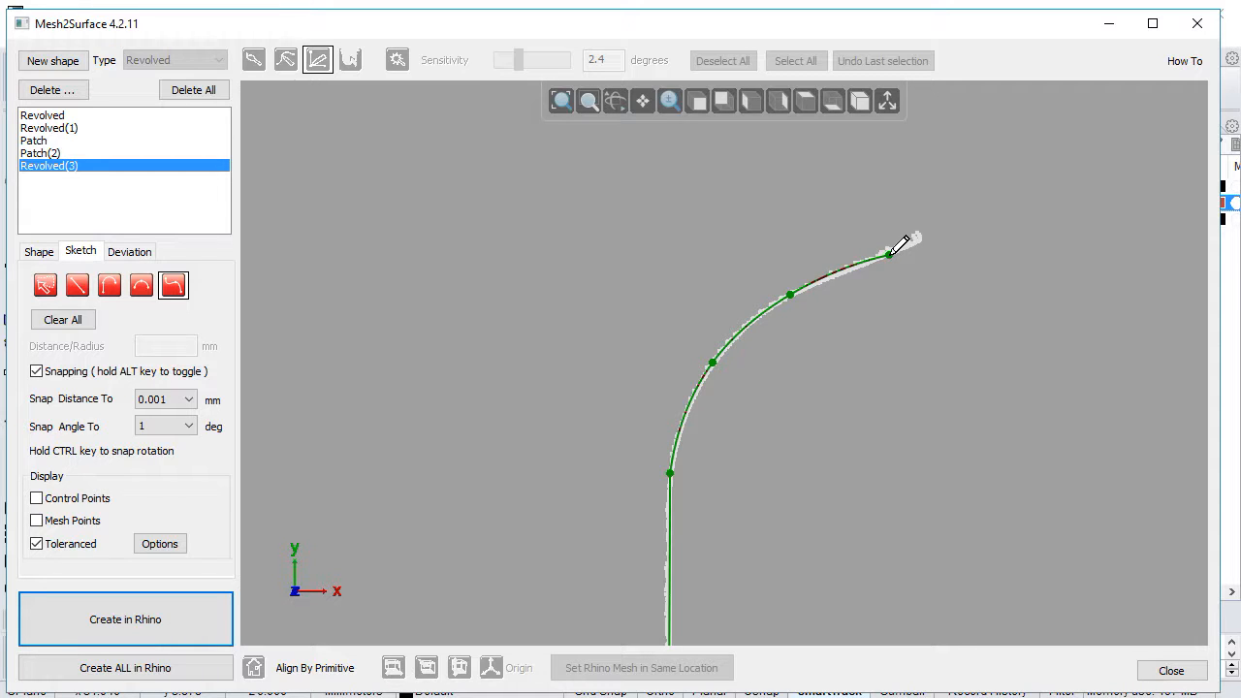
{"action": "right_click", "coordinate": [1010, 204]}
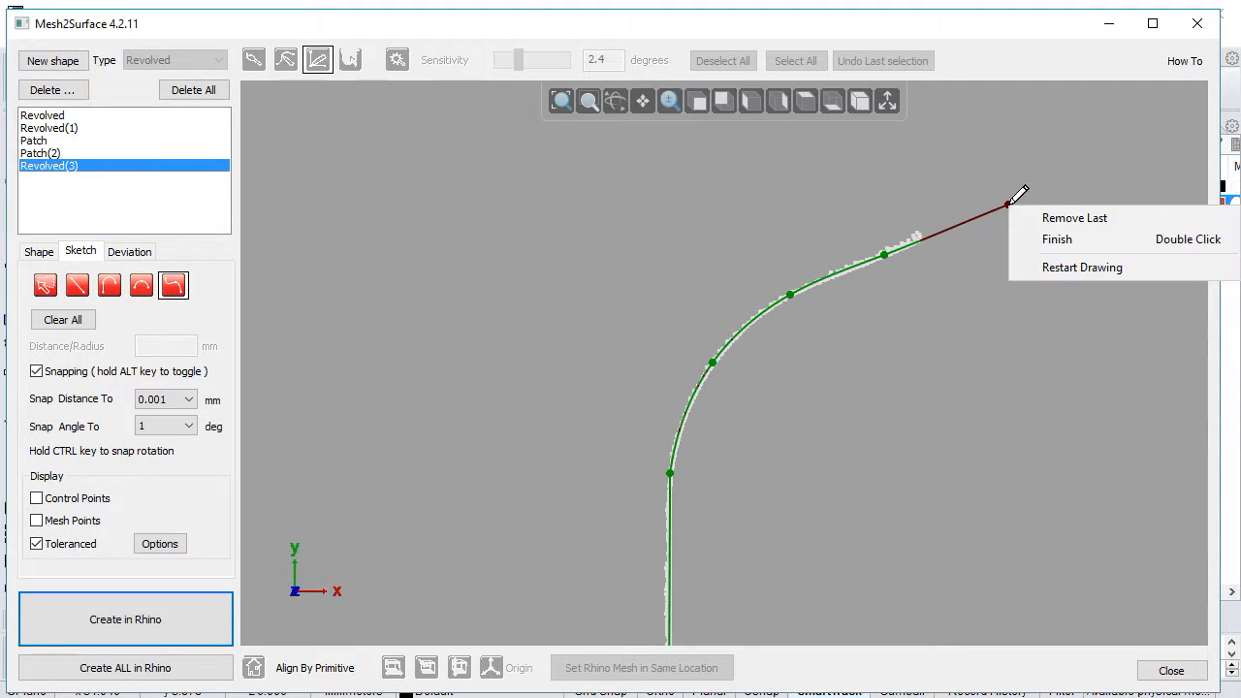
{"action": "left_click", "coordinate": [1062, 237]}
Step: Extend the near-horizontal sketch line's inner end beyond the mesh section, making the line about 14.4 mm long
{"action": "middle_click_drag", "start_coordinate": [692, 356], "coordinate": [677, 279]}
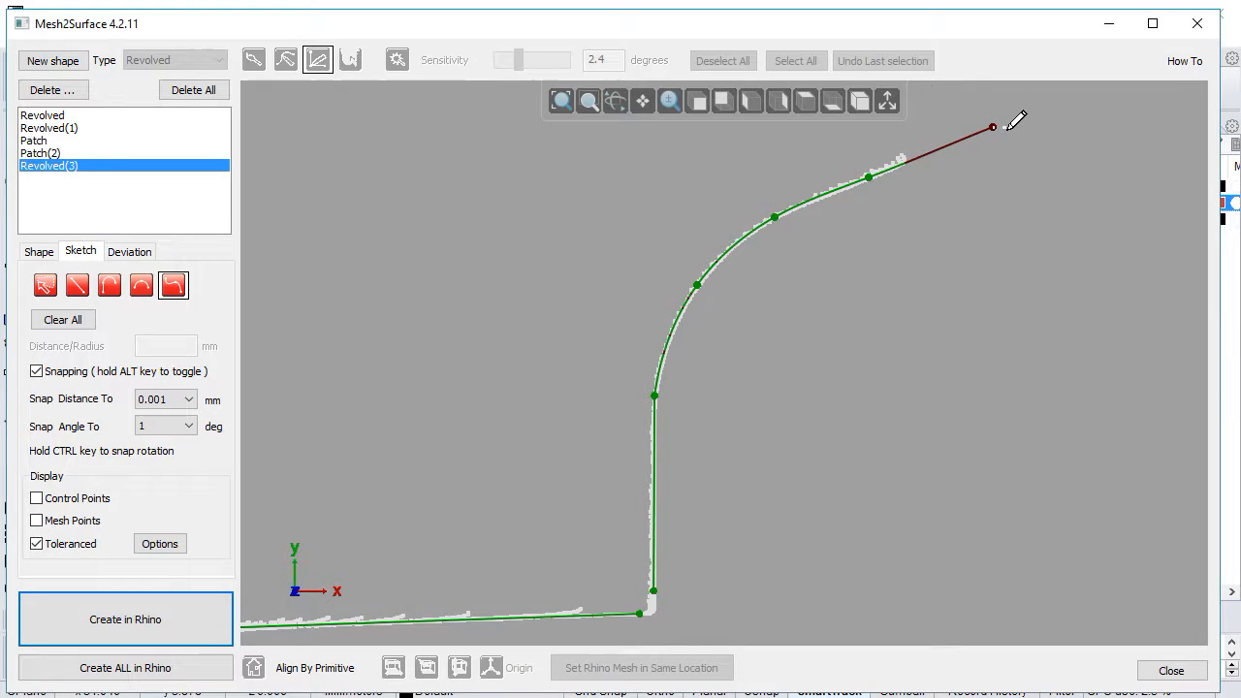
{"action": "middle_click_drag", "start_coordinate": [733, 493], "coordinate": [979, 318]}
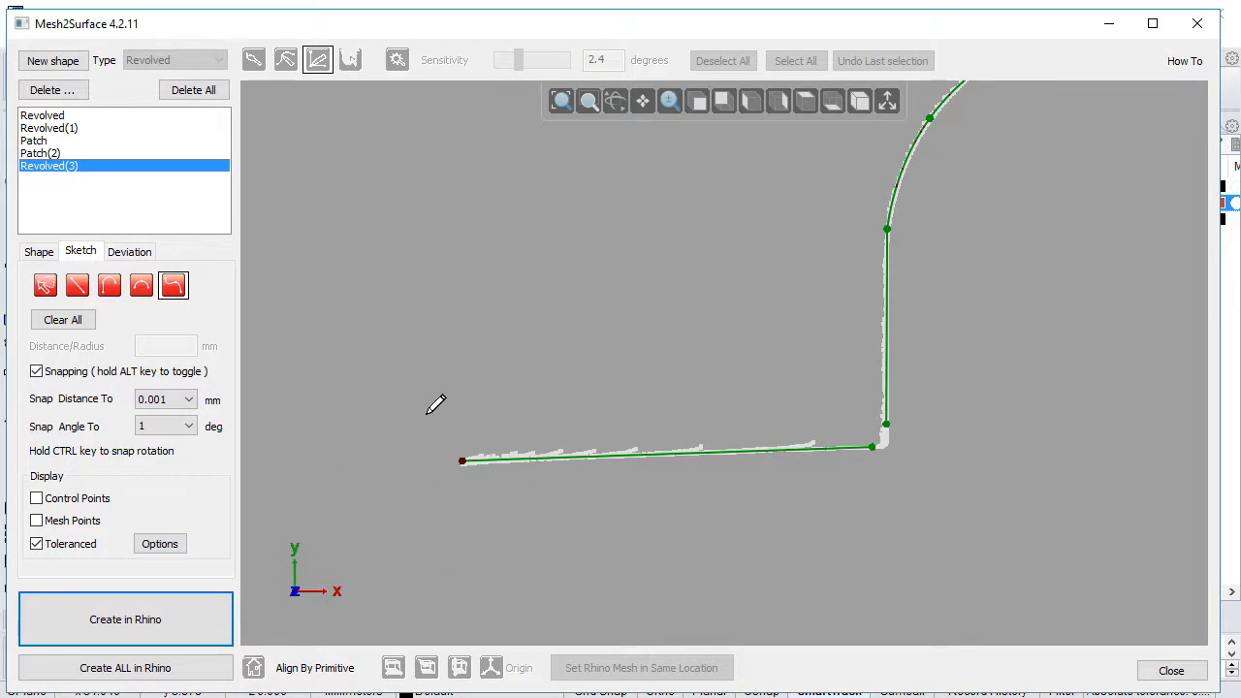
{"action": "scroll", "coordinate": [427, 408], "scroll_direction": "up", "scroll_amount": 3}
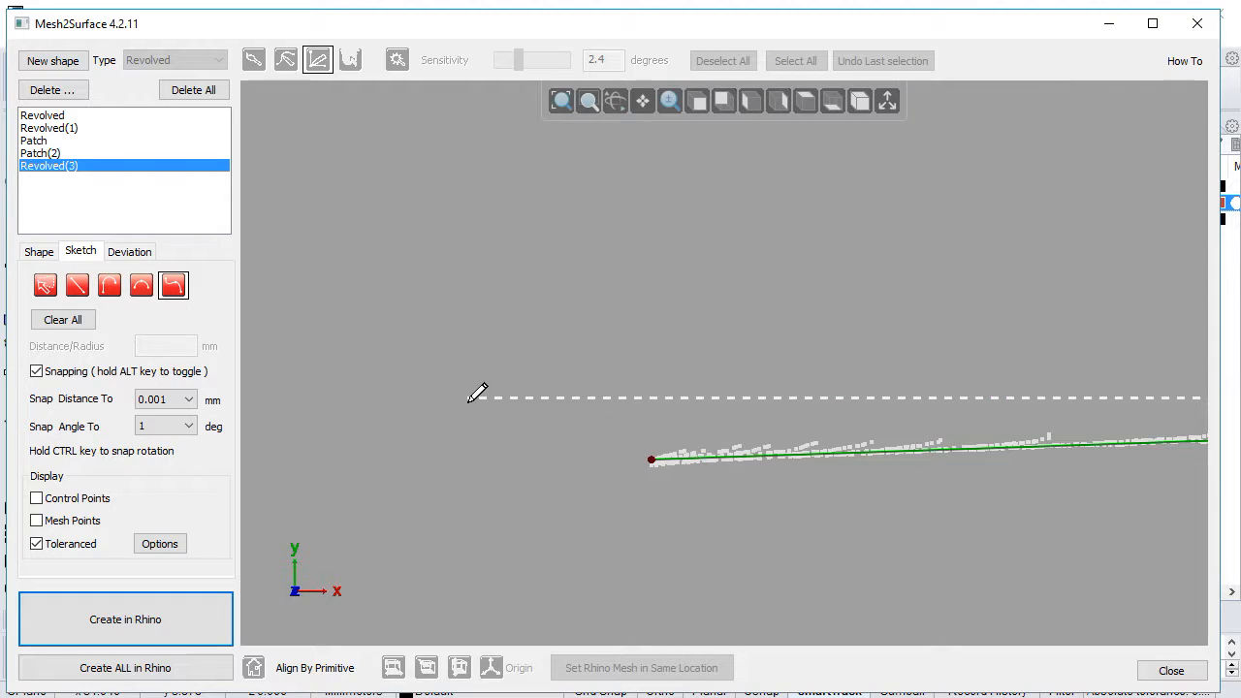
{"action": "right_click", "coordinate": [468, 400]}
{"action": "left_click", "coordinate": [563, 464]}
{"action": "left_click_drag", "start_coordinate": [654, 461], "coordinate": [462, 482]}
{"action": "middle_click_drag", "start_coordinate": [759, 499], "coordinate": [291, 468]}
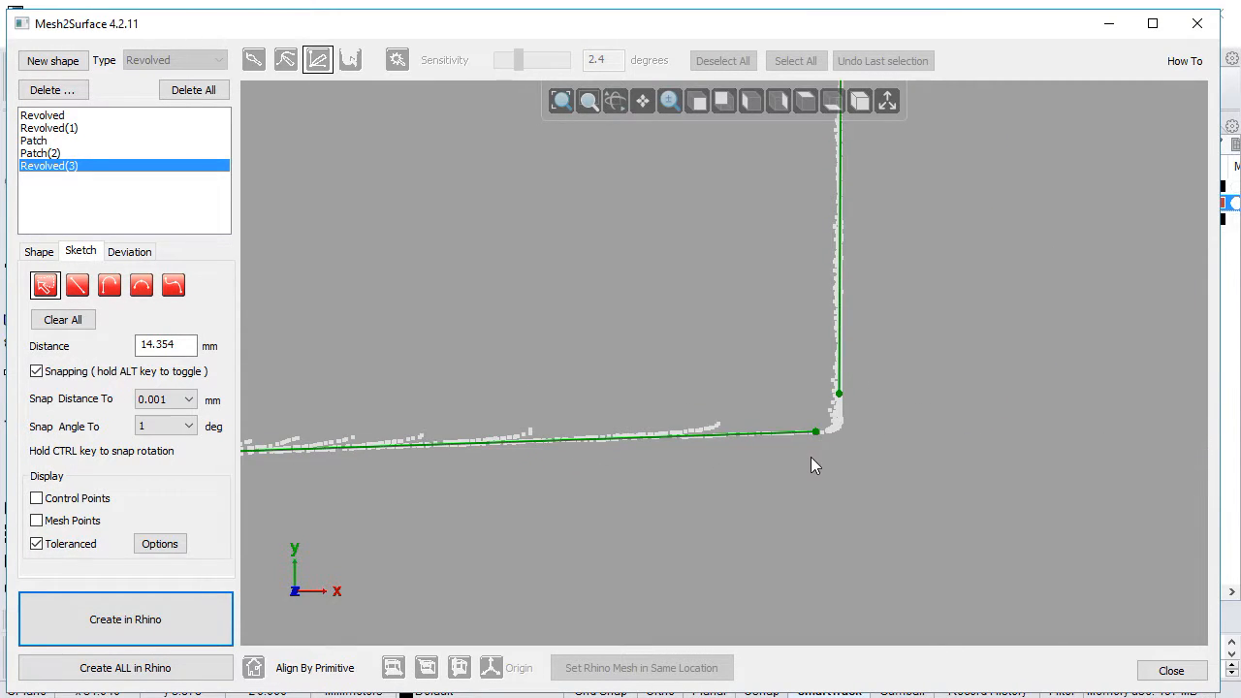
Step: Extend the vertical sketch line down to meet the near-horizontal line at the corner, and return to the revolved shape
{"action": "scroll", "coordinate": [836, 447], "scroll_direction": "up", "scroll_amount": 3}
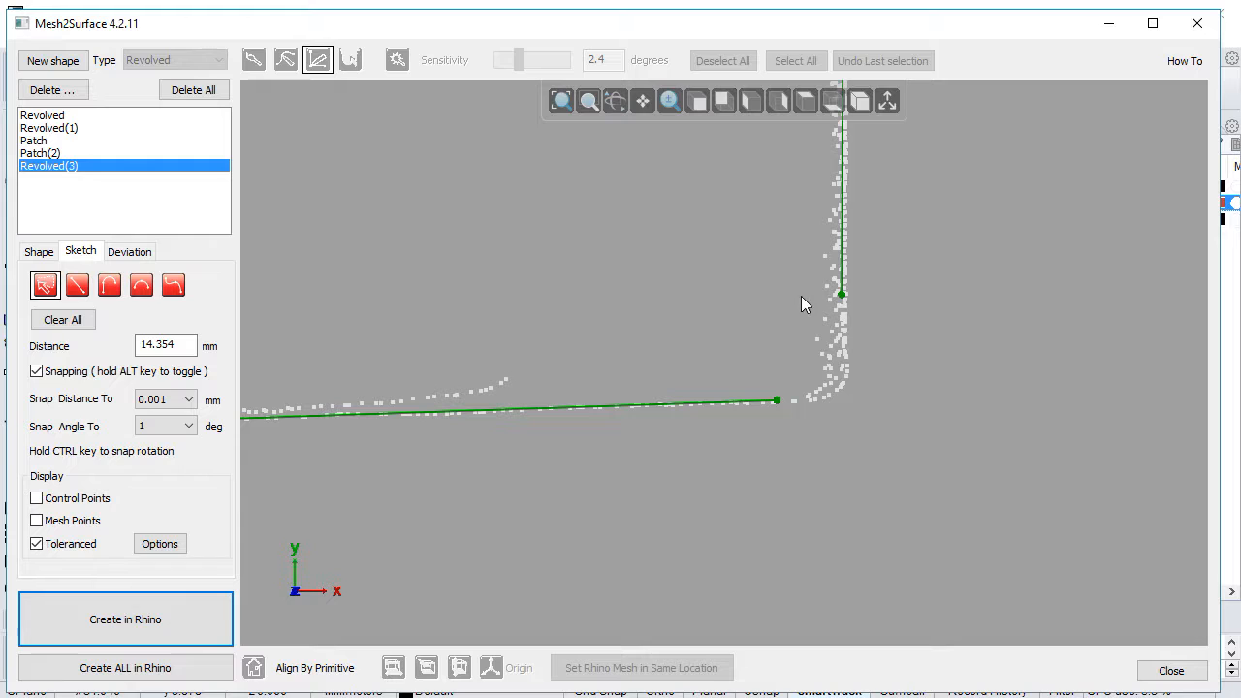
{"action": "left_click_drag", "start_coordinate": [842, 299], "coordinate": [842, 398]}
{"action": "scroll", "coordinate": [860, 442], "scroll_direction": "down", "scroll_amount": 3}
{"action": "middle_click_drag", "start_coordinate": [732, 475], "coordinate": [798, 480]}
{"action": "left_click", "coordinate": [798, 480]}
{"action": "left_click", "coordinate": [40, 252]}
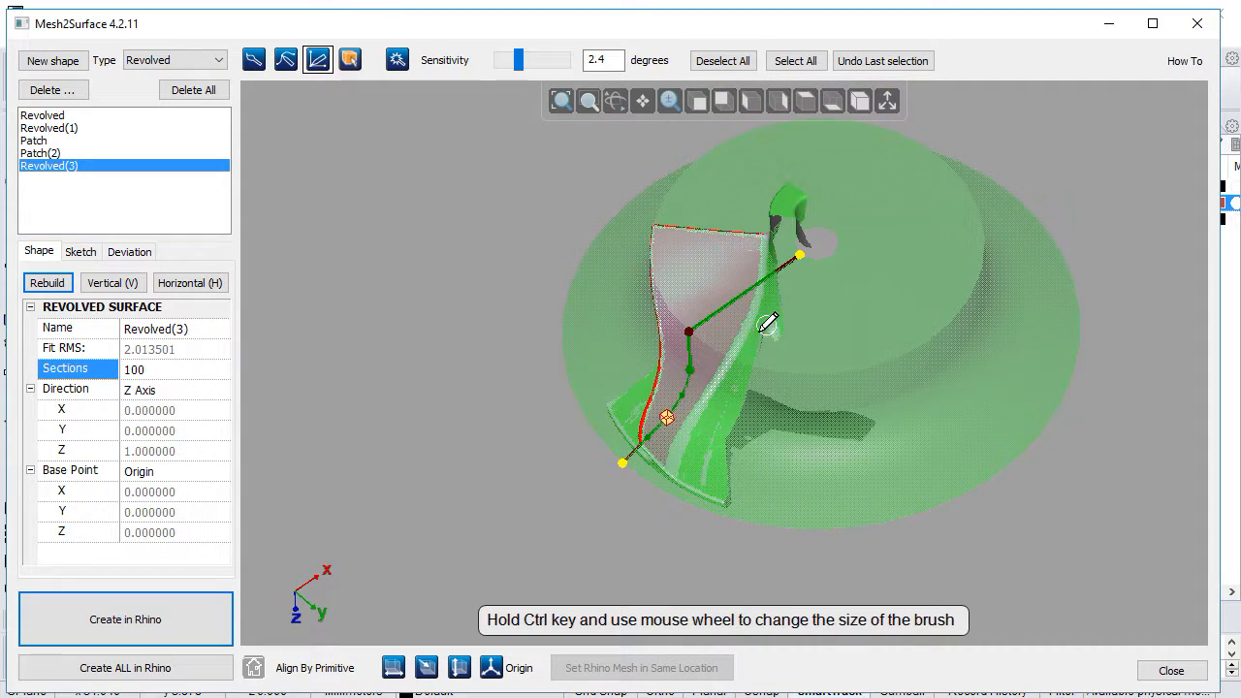
Step: Examine from several angles how the revolved surface follows the blade's outer edges and extends beyond them
{"action": "middle_click_drag", "start_coordinate": [596, 517], "coordinate": [595, 436]}
{"action": "scroll", "coordinate": [595, 436], "scroll_direction": "up", "scroll_amount": 3}
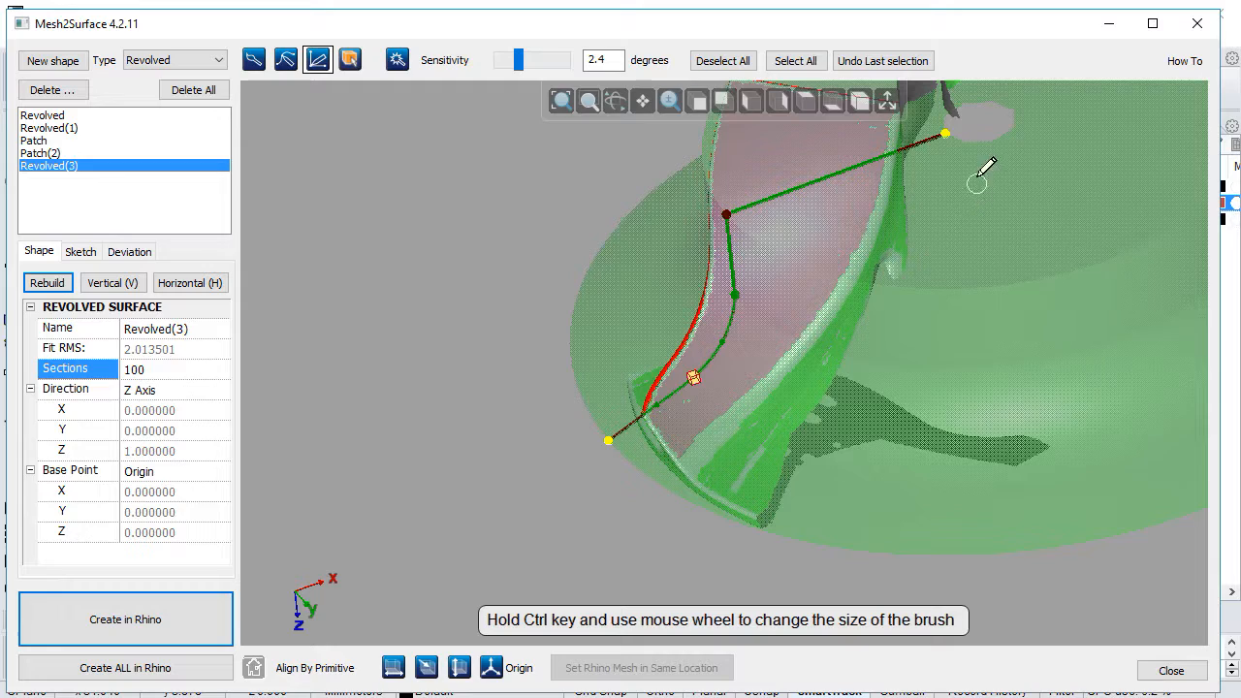
{"action": "scroll", "coordinate": [955, 128], "scroll_direction": "down", "scroll_amount": 5}
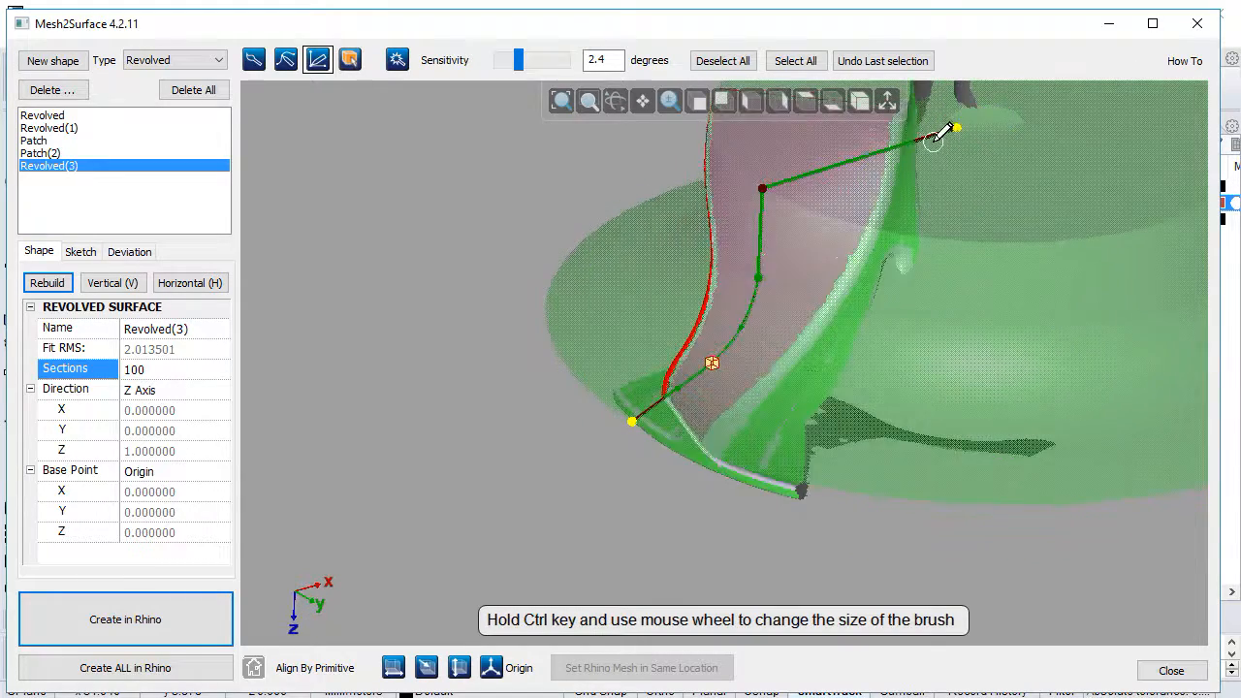
{"action": "middle_click_drag", "start_coordinate": [973, 174], "coordinate": [821, 314]}
{"action": "mouse_move", "coordinate": [650, 430]}
{"action": "right_mouse_down"}
{"action": "mouse_move", "coordinate": [837, 452]}
{"action": "mouse_move", "coordinate": [836, 465]}
{"action": "right_mouse_up"}
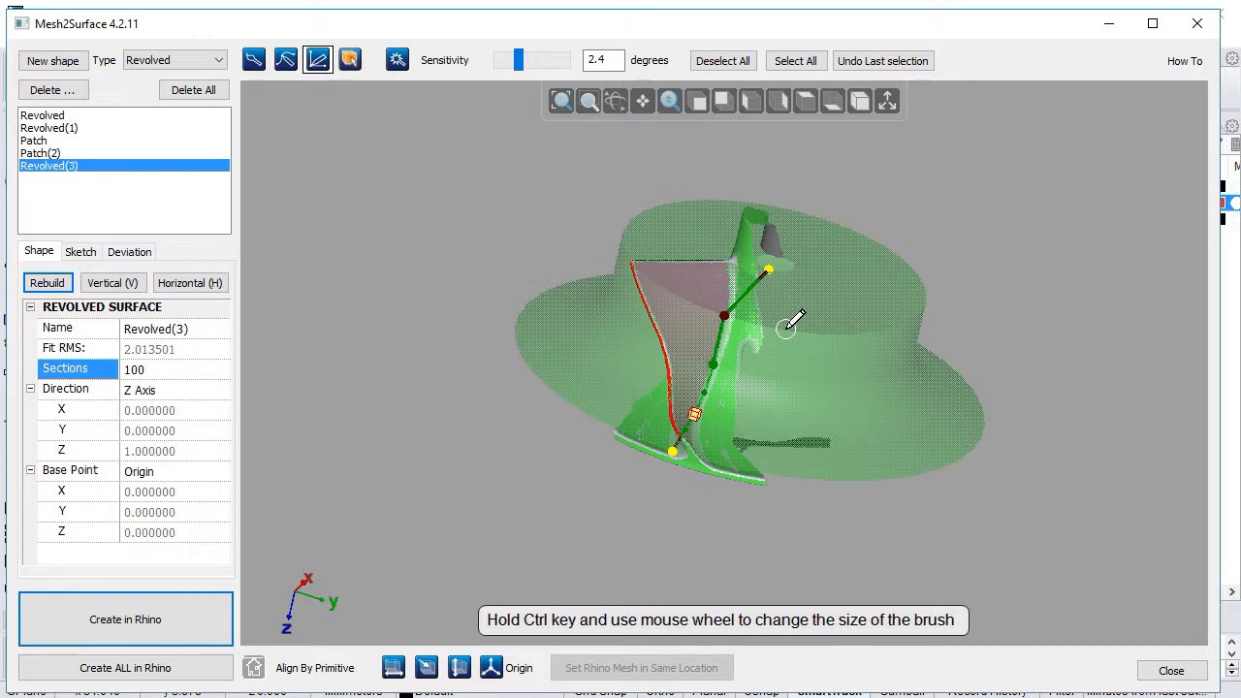
{"action": "mouse_move", "coordinate": [761, 295]}
{"action": "right_mouse_down"}
{"action": "mouse_move", "coordinate": [627, 310]}
{"action": "mouse_move", "coordinate": [631, 297]}
{"action": "right_mouse_up"}
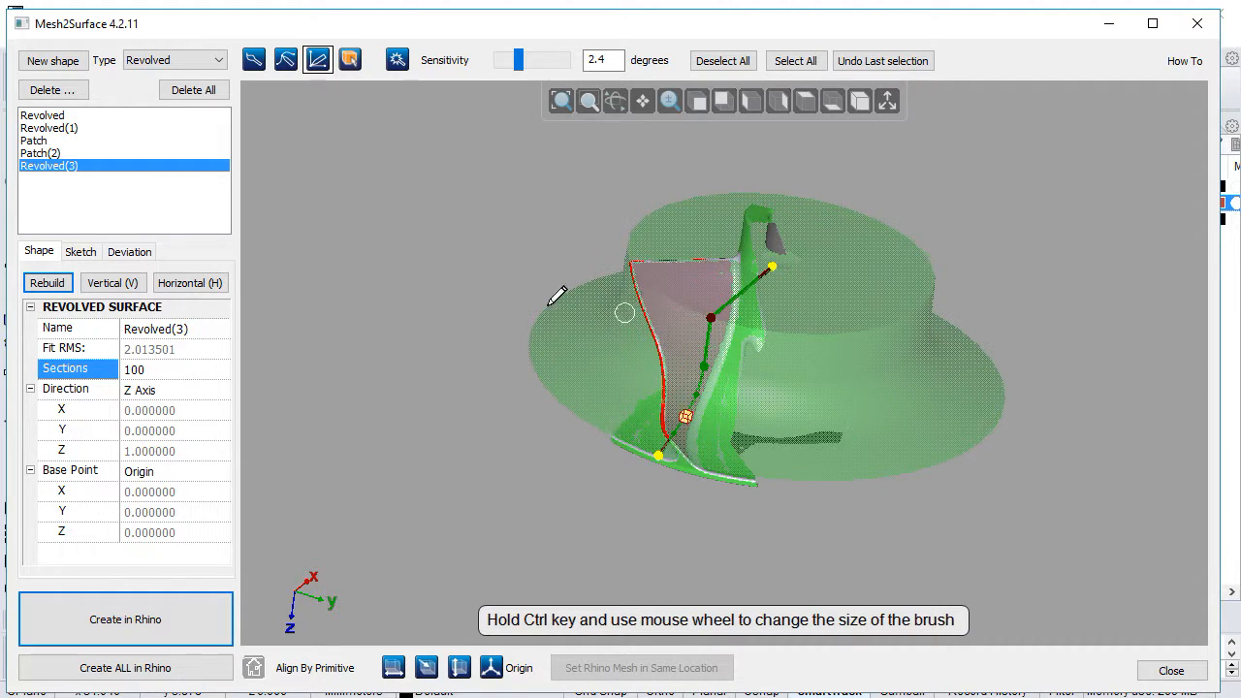
Step: Review the fitted patches and revolved shapes, create all of them in Rhino, and minimise Mesh2Surface to reveal the Rhino model
{"action": "left_click", "coordinate": [49, 153]}
{"action": "left_click", "coordinate": [53, 140]}
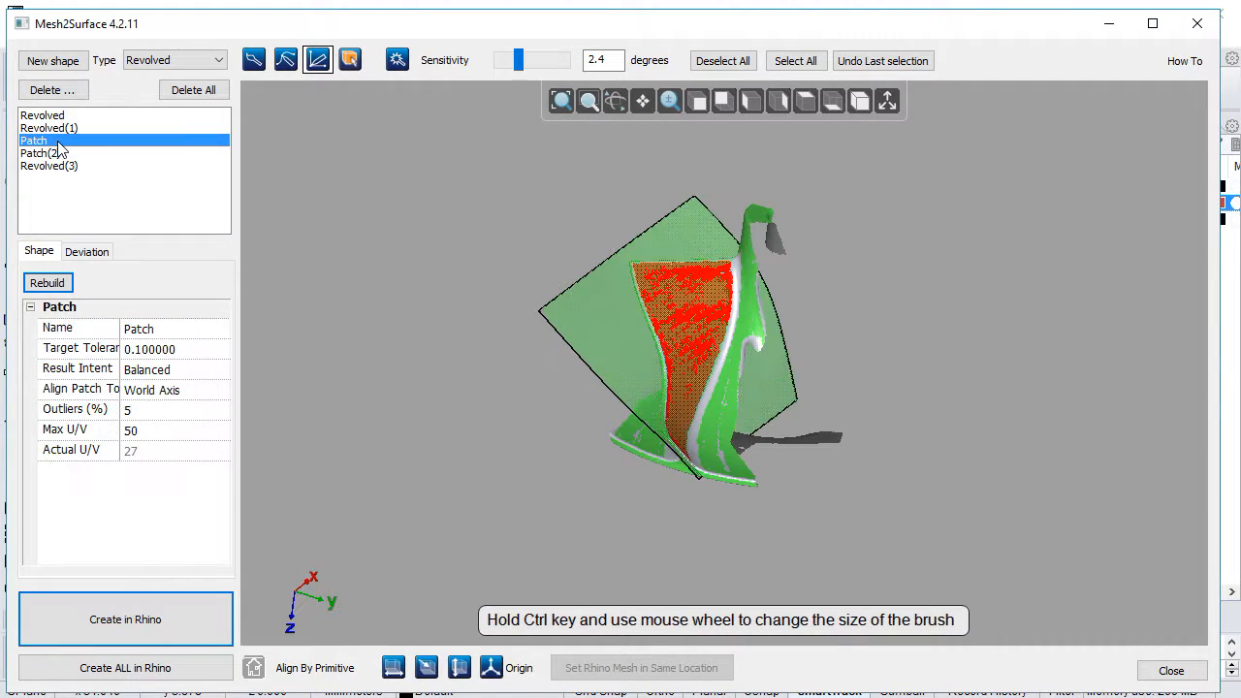
{"action": "left_click", "coordinate": [52, 128]}
{"action": "left_click", "coordinate": [54, 115]}
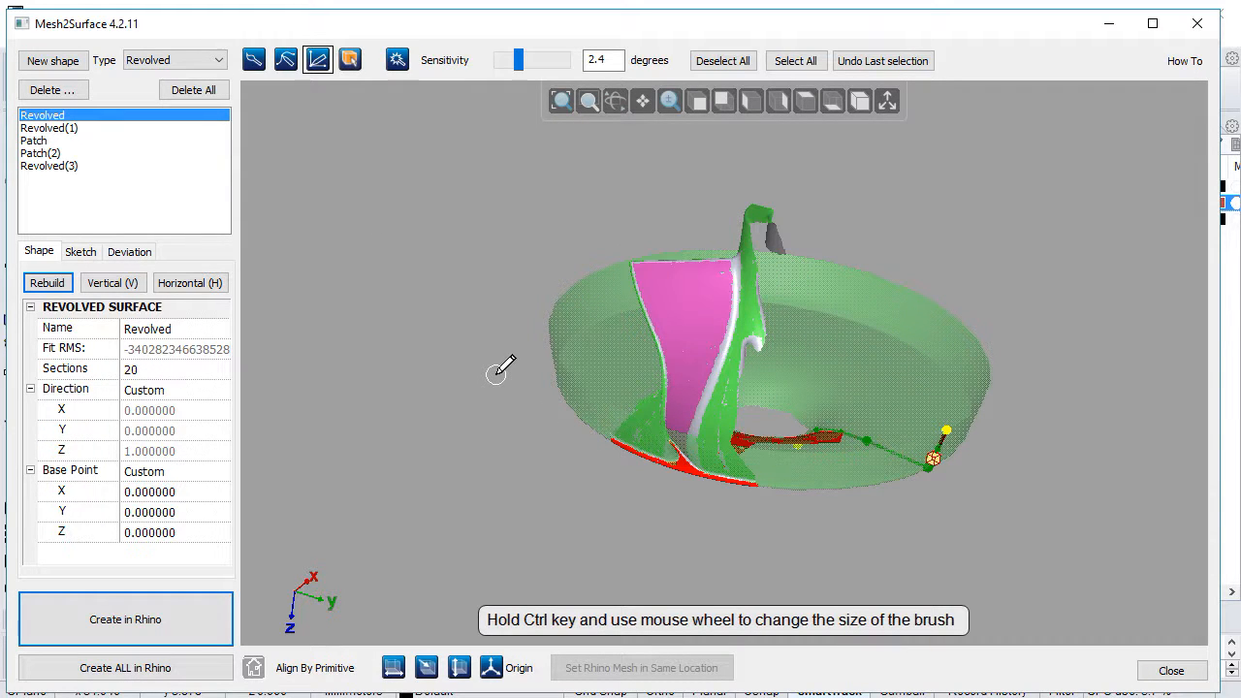
{"action": "left_click", "coordinate": [147, 671]}
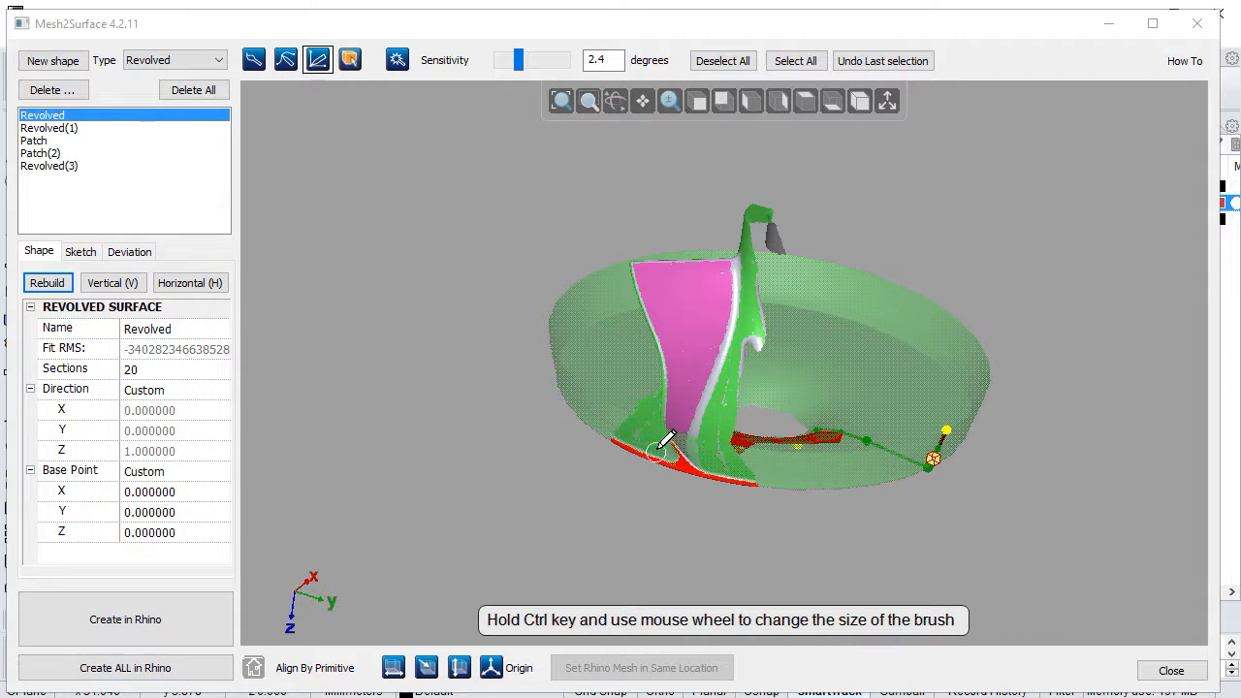
{"action": "left_click", "coordinate": [1111, 26]}
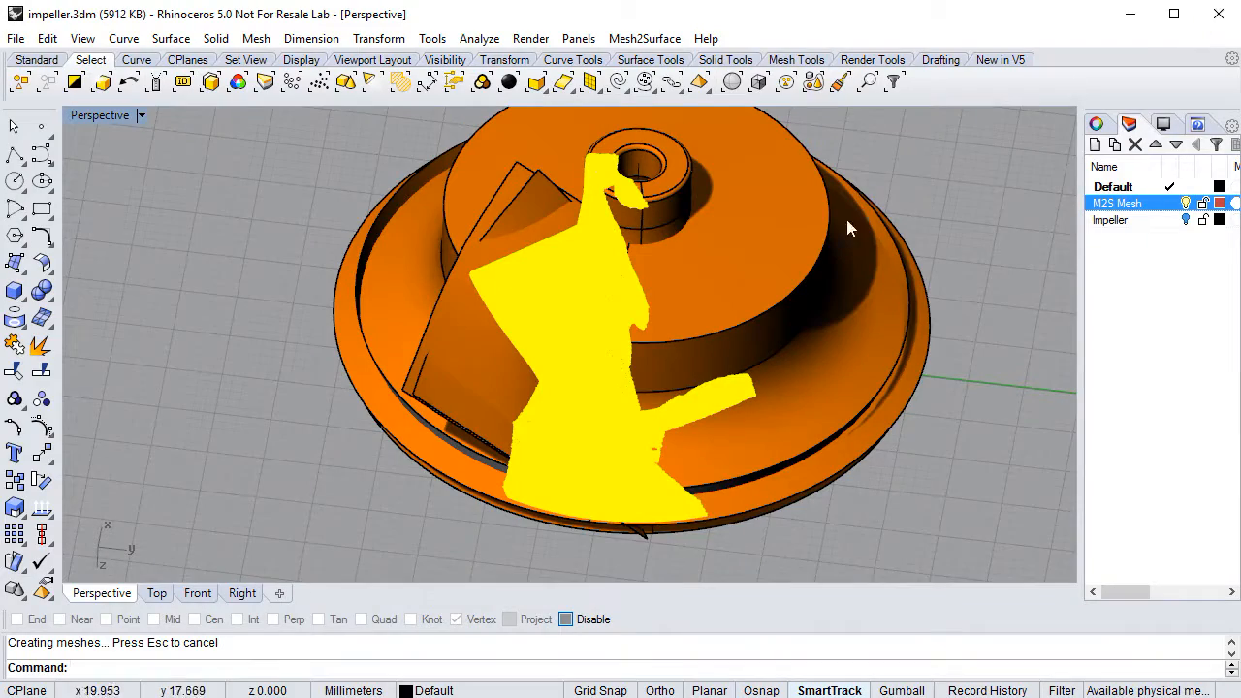
Step: Hide the M2S Mesh layer and inspect the created surfaces around the blade and the impeller's outer rim
{"action": "right_click_drag", "start_coordinate": [583, 308], "coordinate": [621, 359]}
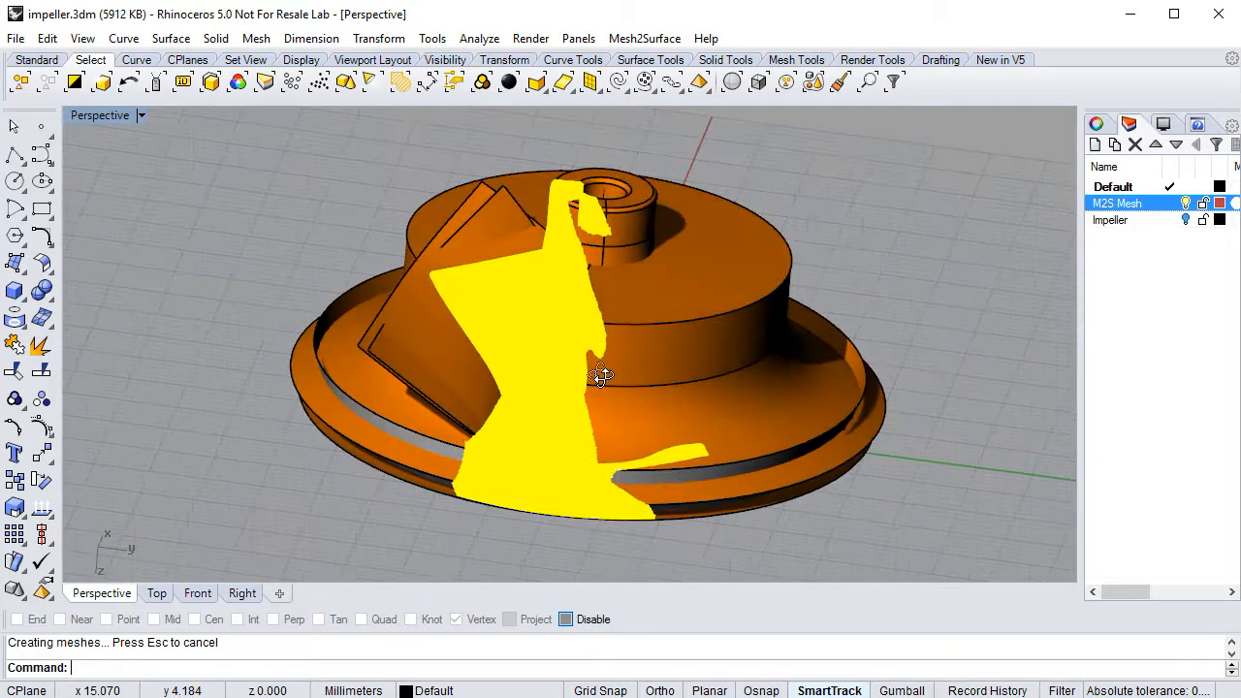
{"action": "middle_click", "coordinate": [941, 306]}
{"action": "left_click", "coordinate": [940, 299]}
{"action": "right_click_drag", "start_coordinate": [543, 320], "coordinate": [621, 322]}
{"action": "right_click_drag", "start_coordinate": [591, 475], "coordinate": [691, 439]}
{"action": "scroll", "coordinate": [543, 466], "scroll_direction": "up", "scroll_amount": 4}
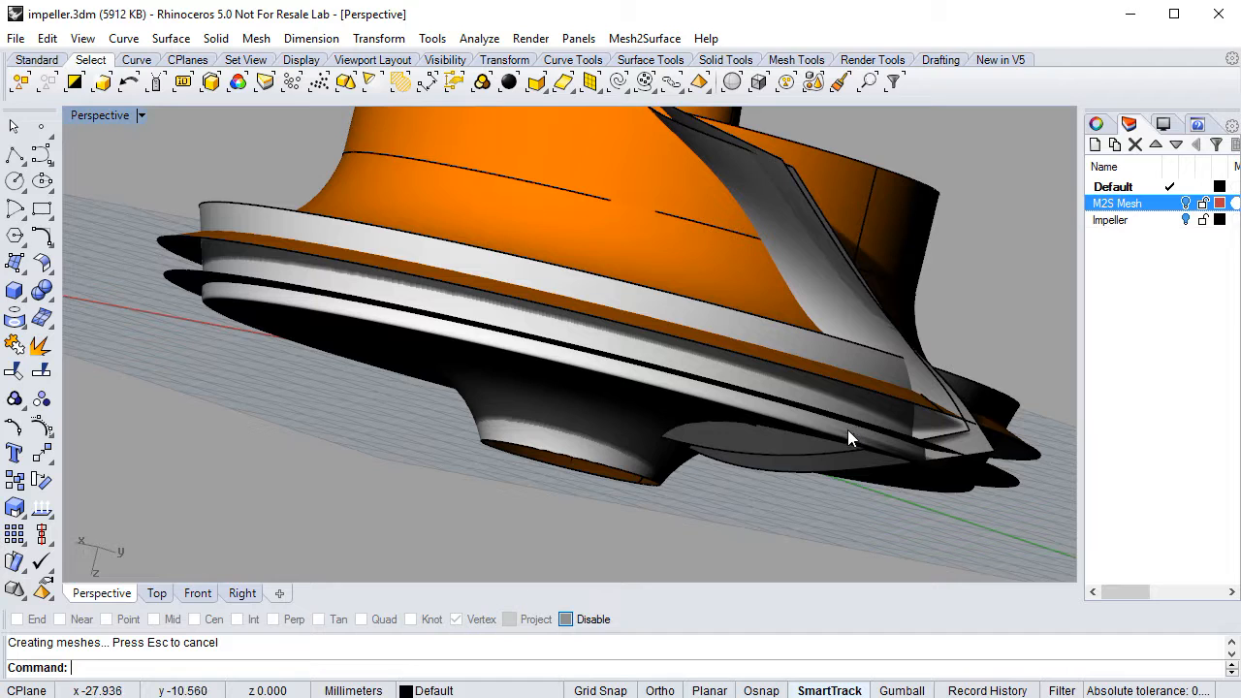